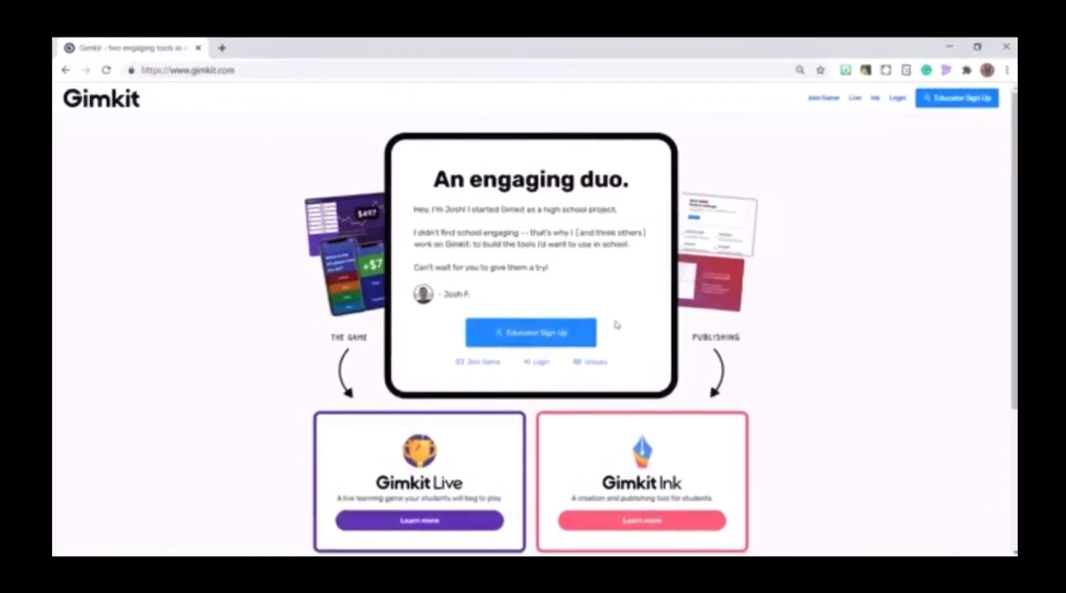
- Log in to the educator account with Google and open Gimkit Live
click(909, 92)
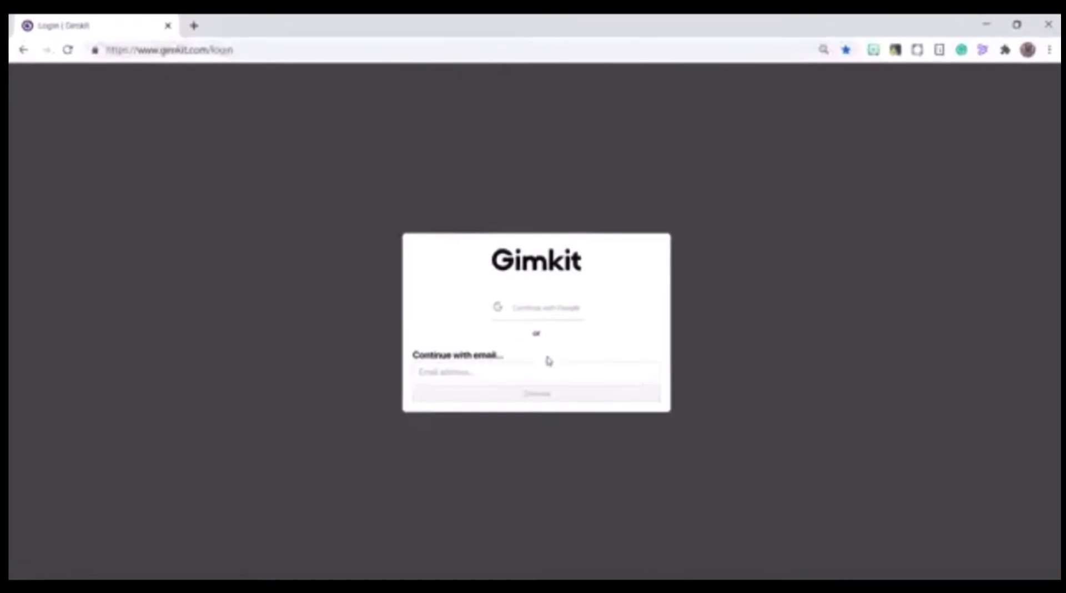
click(548, 314)
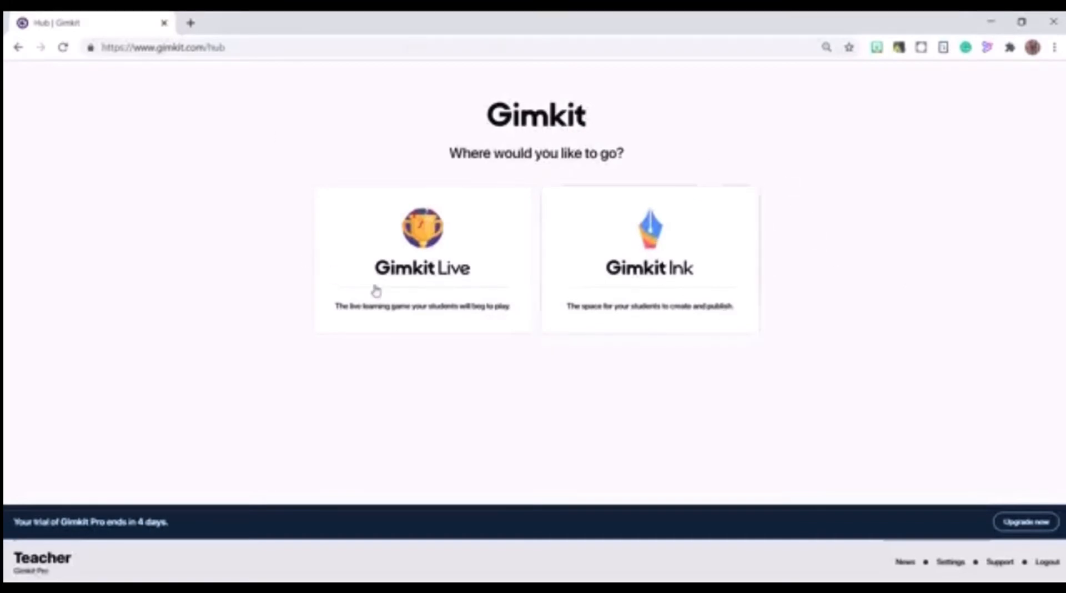
click(458, 253)
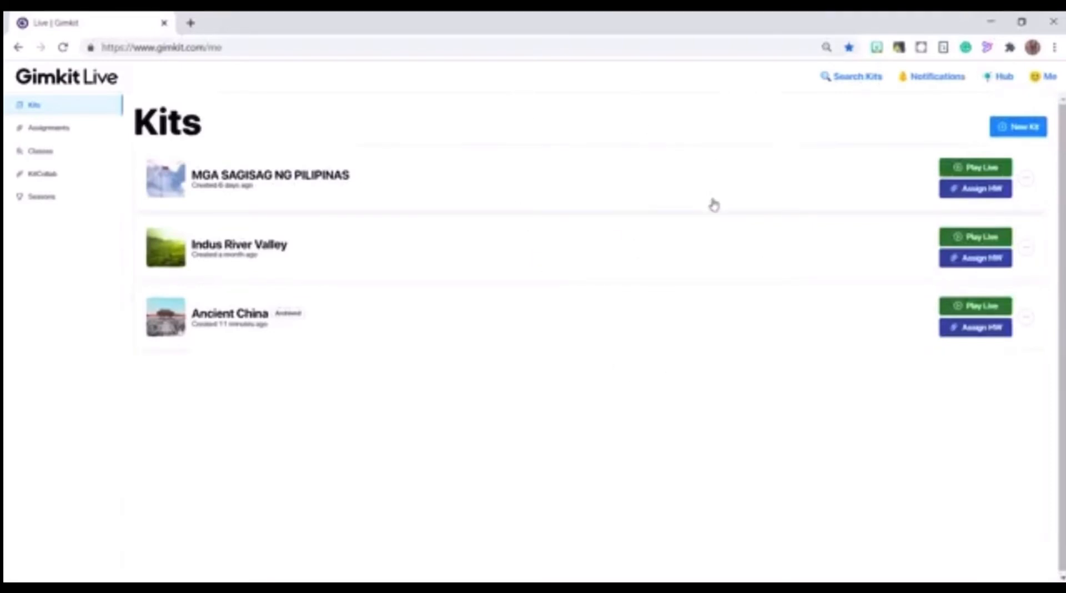
- Create a new kit named "Ancient China" with English as the language and History and Social Studies as the subject
click(1031, 128)
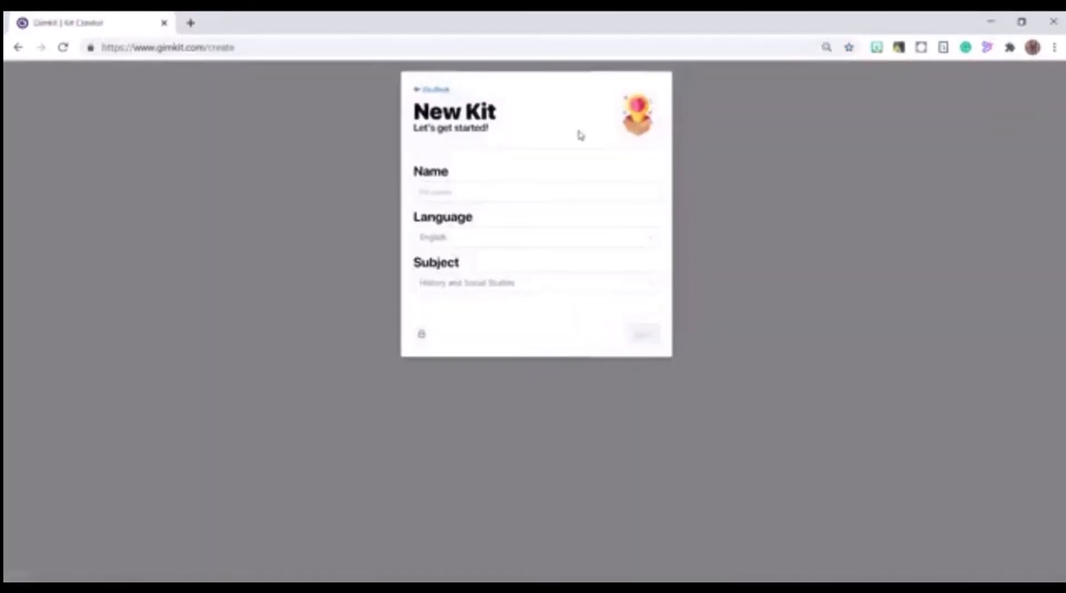
click(541, 192)
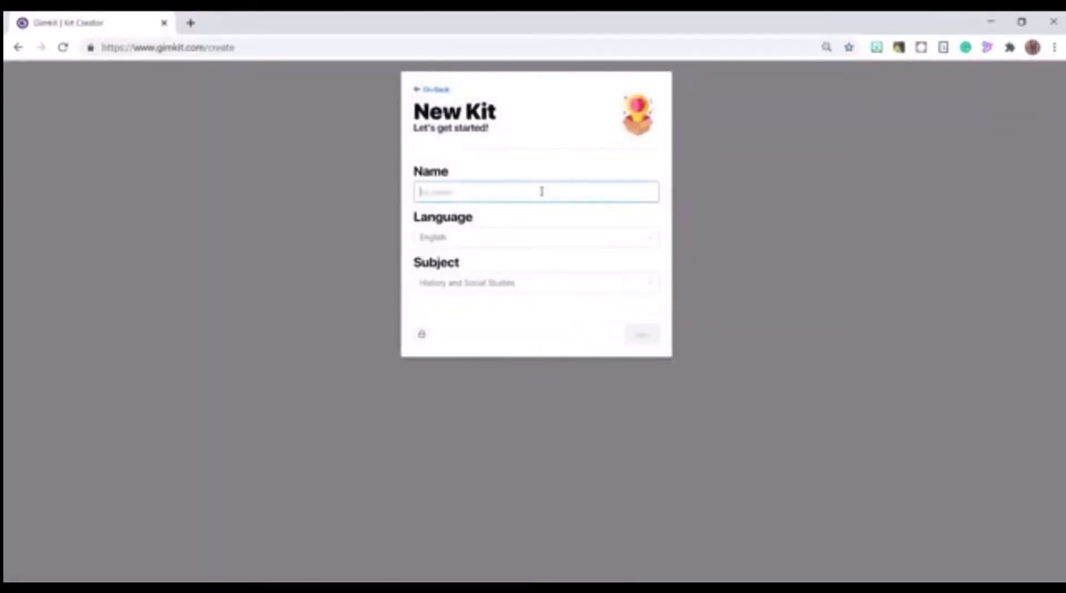
text(Ancient China)
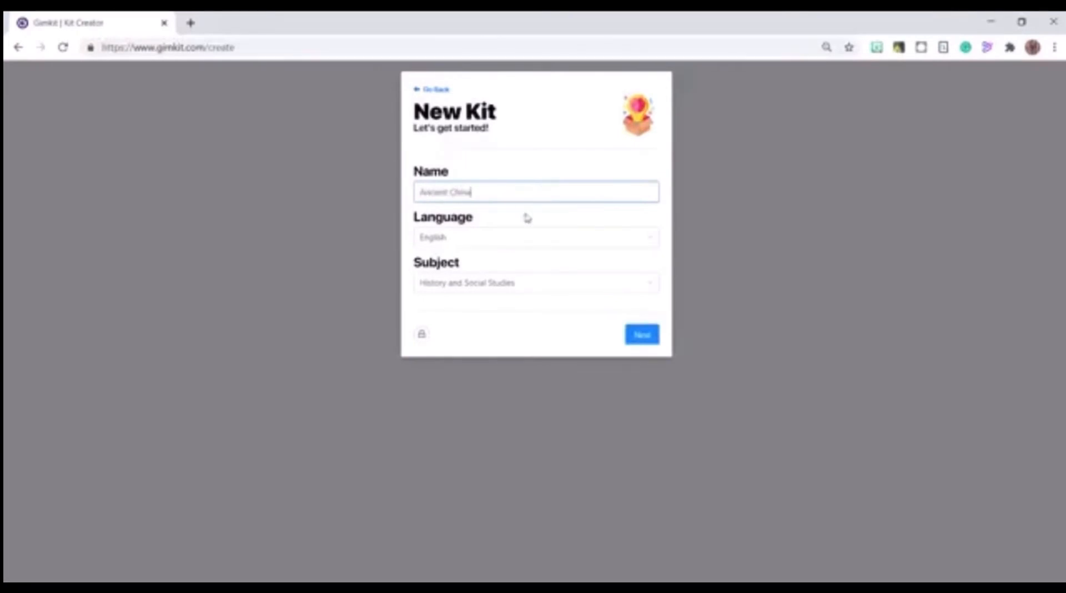
click(658, 335)
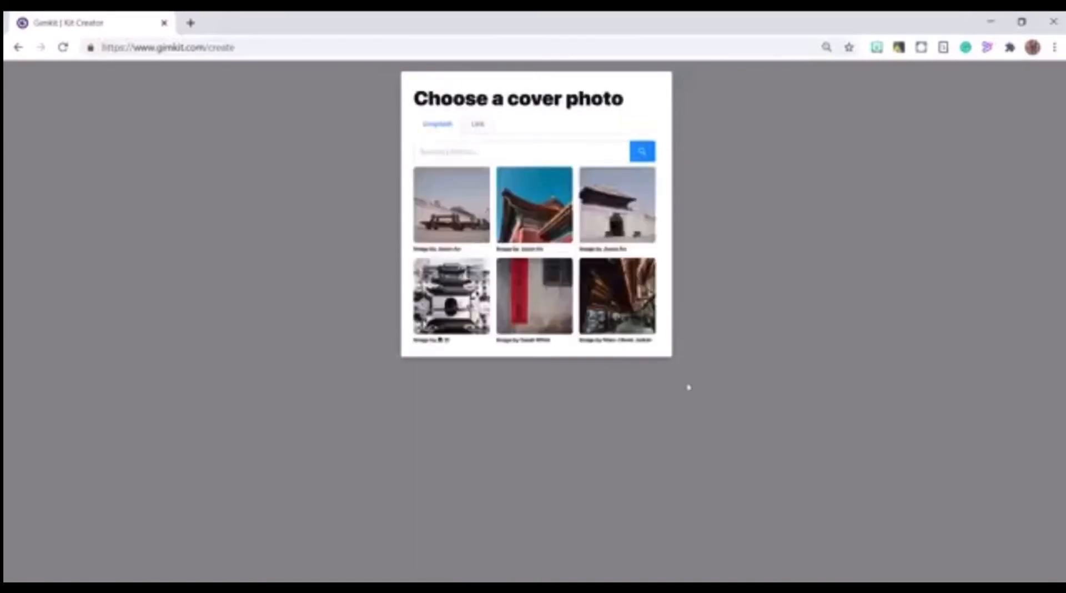
- Browse the suggested cover photos and choose a Chinese temple image for the kit
scroll(534, 228, down, 3)
scroll(536, 201, down, 6)
scroll(537, 204, up, 2)
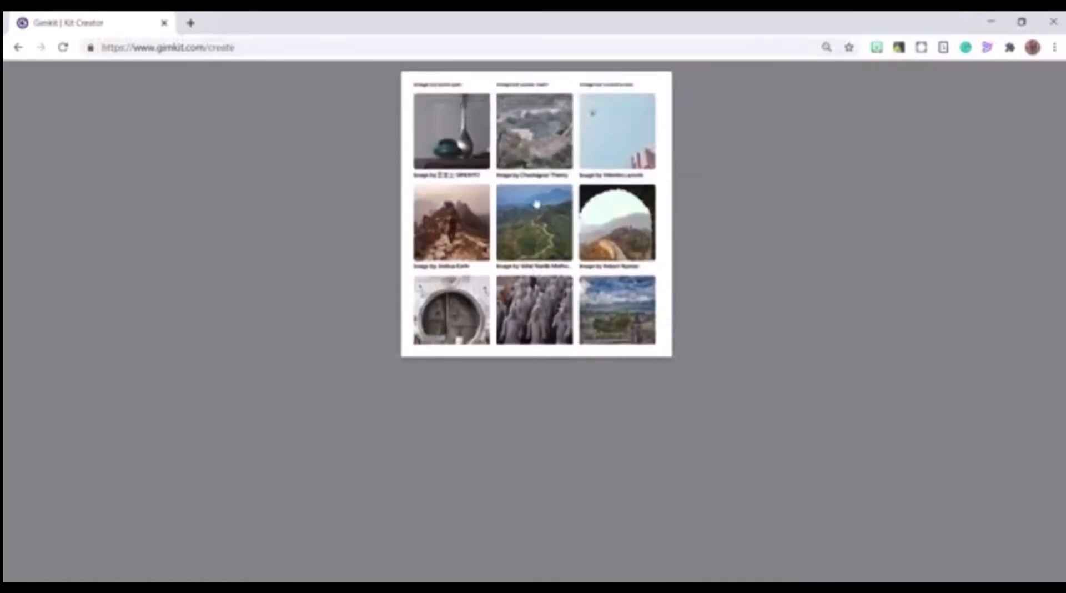
scroll(537, 203, up, 3)
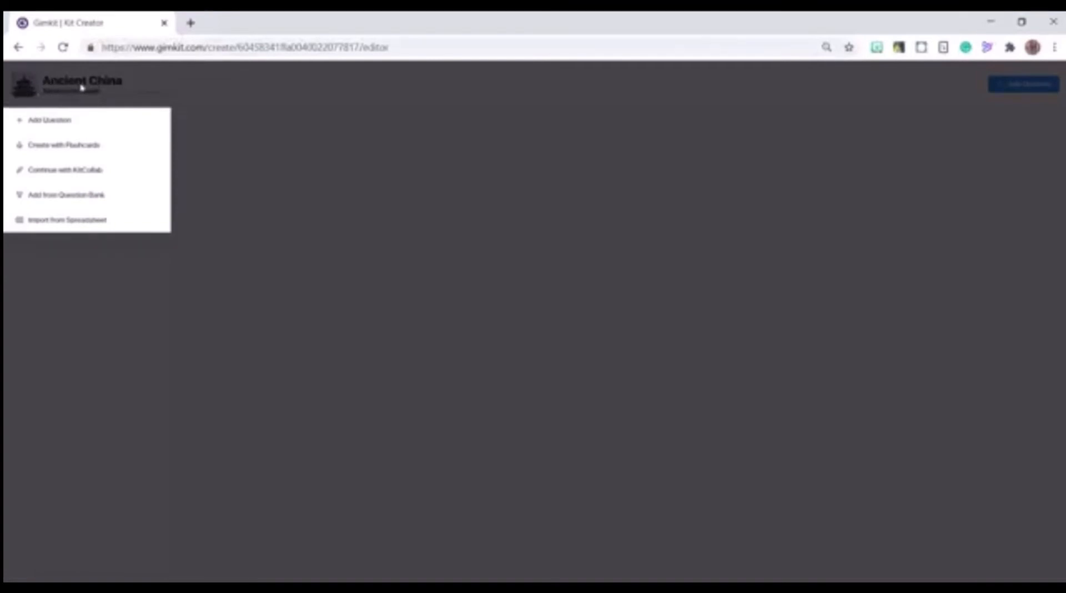
- Start a new question in the kit with the text "What is the capital city of China?"
click(33, 124)
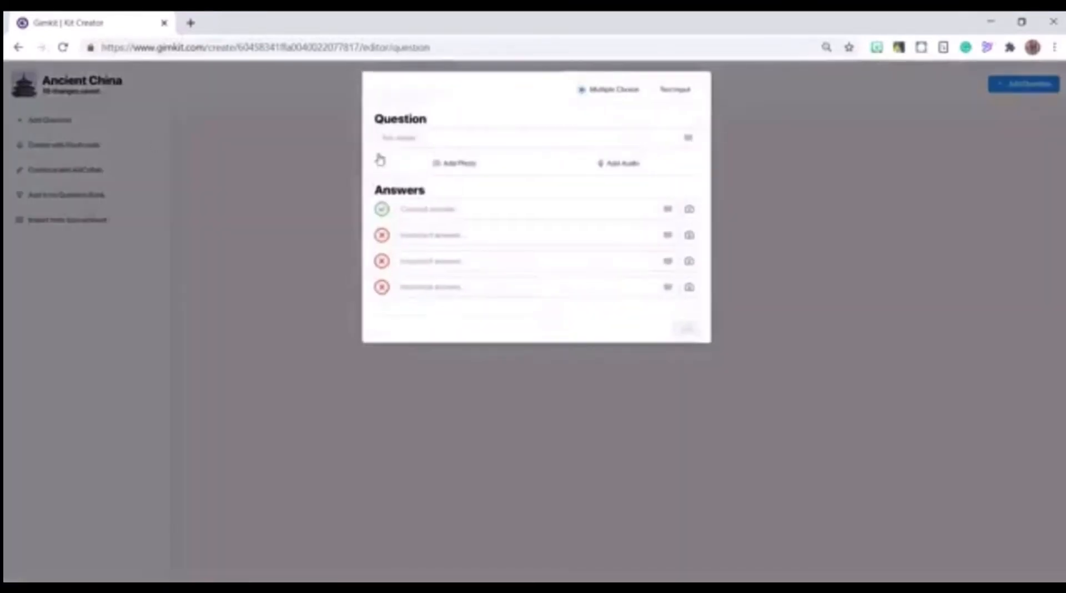
click(420, 140)
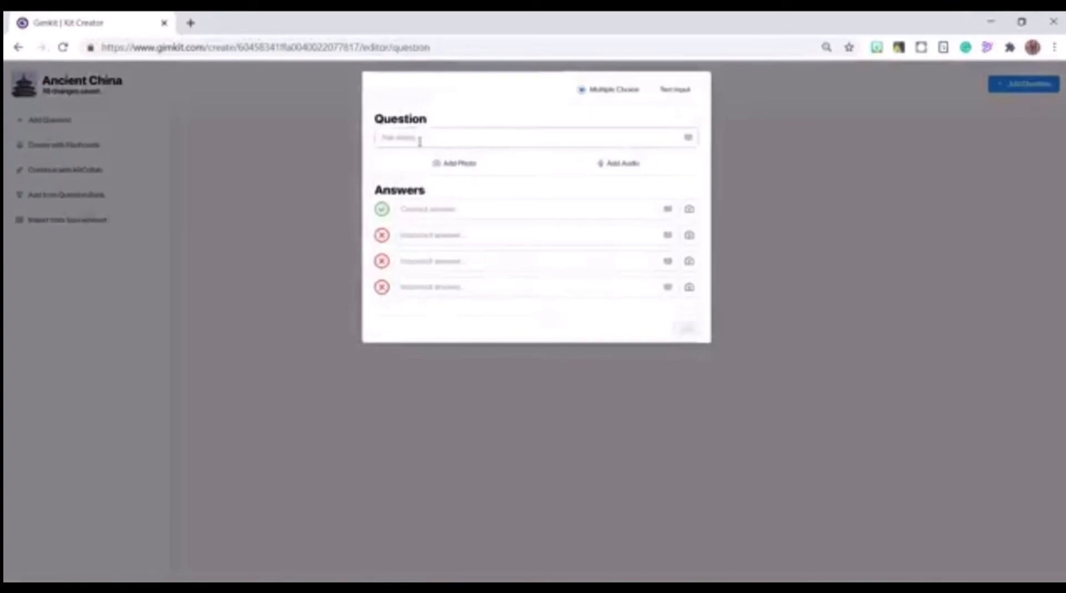
text(W)
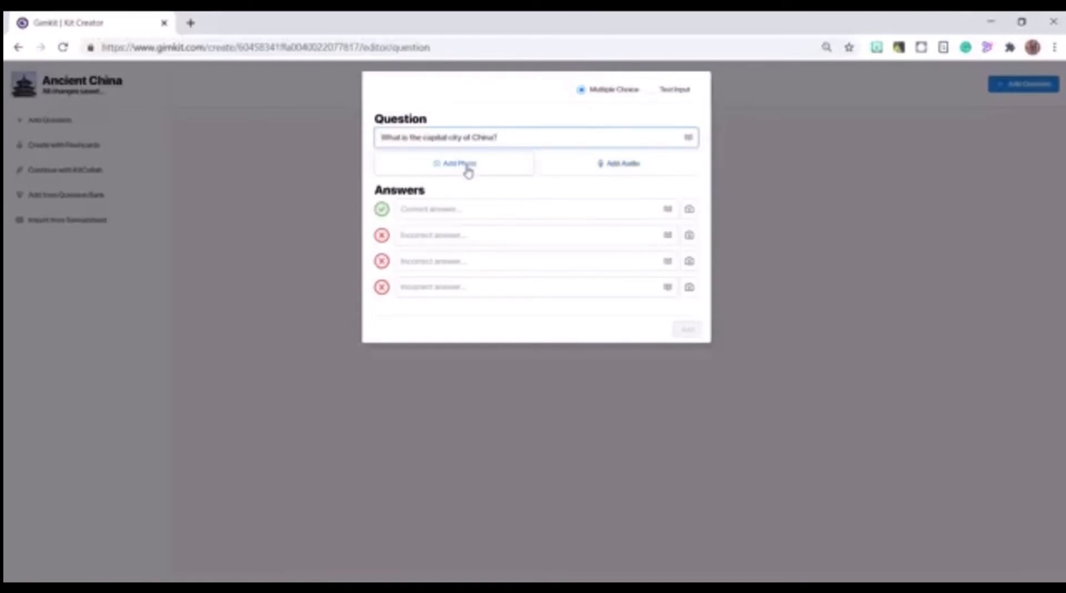
click(663, 90)
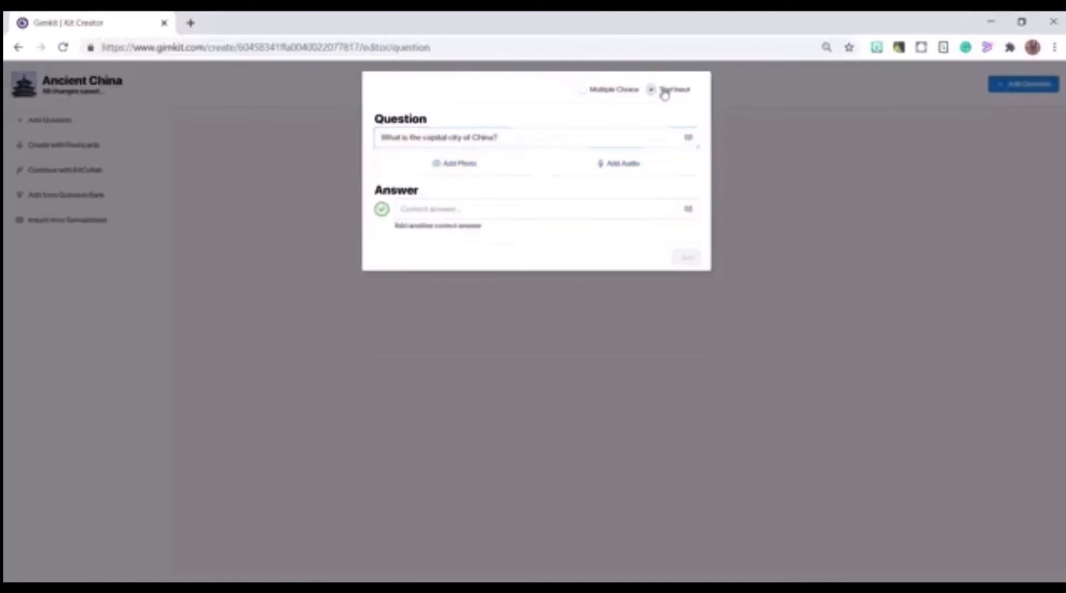
click(518, 208)
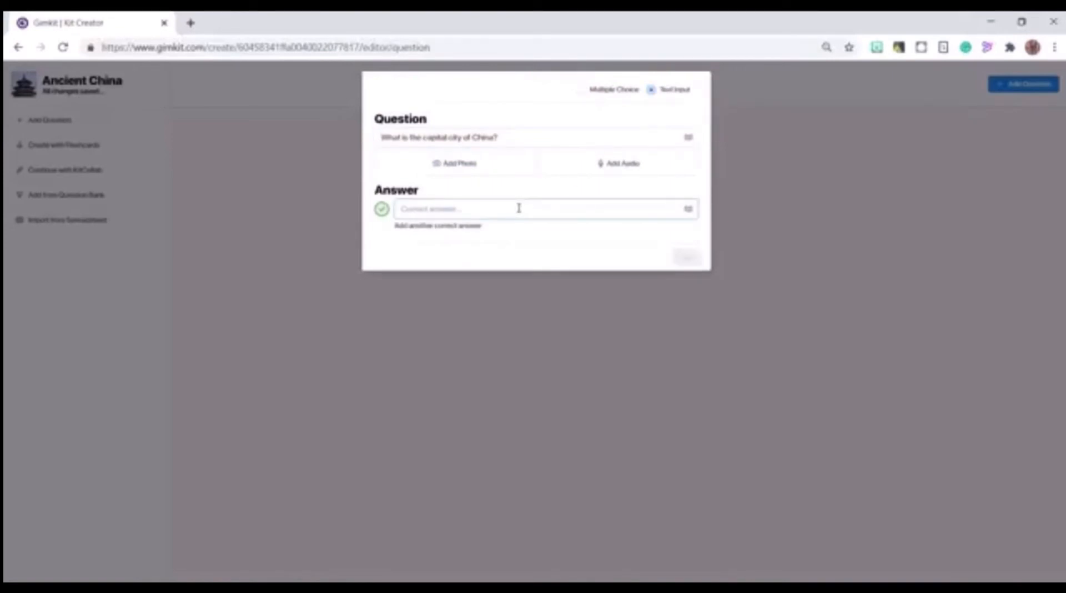
click(582, 90)
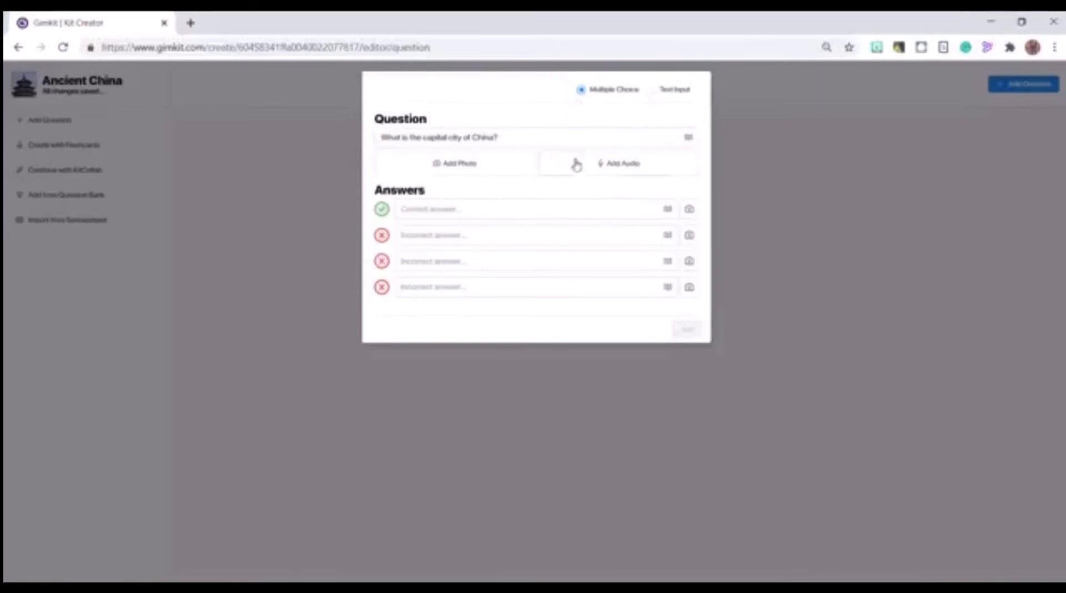
- Search Unsplash for "beijing" and attach a city skyline photo to the capital city question
click(465, 172)
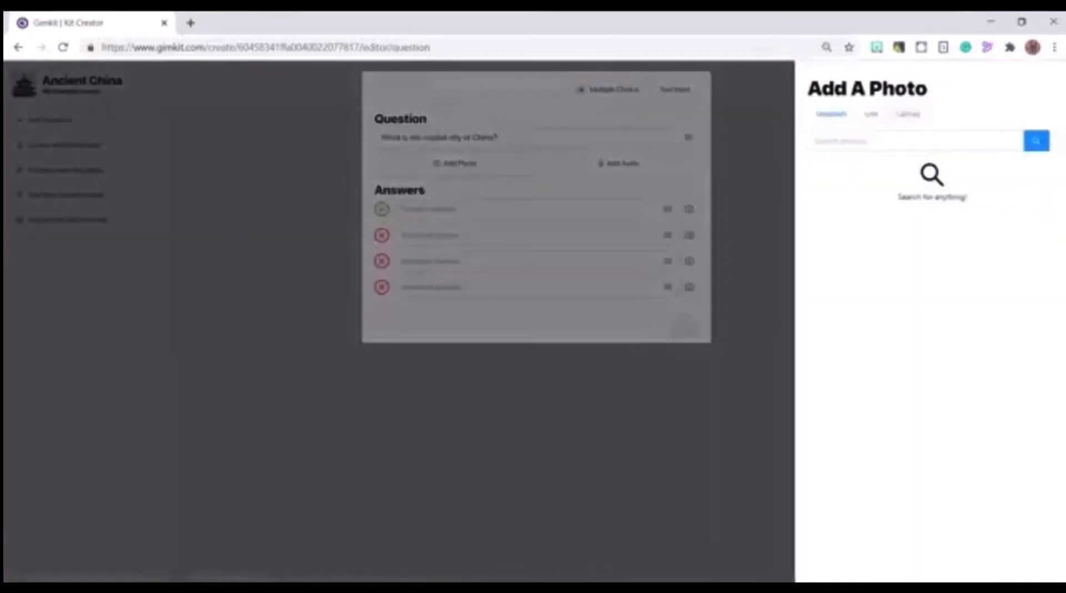
text(china)
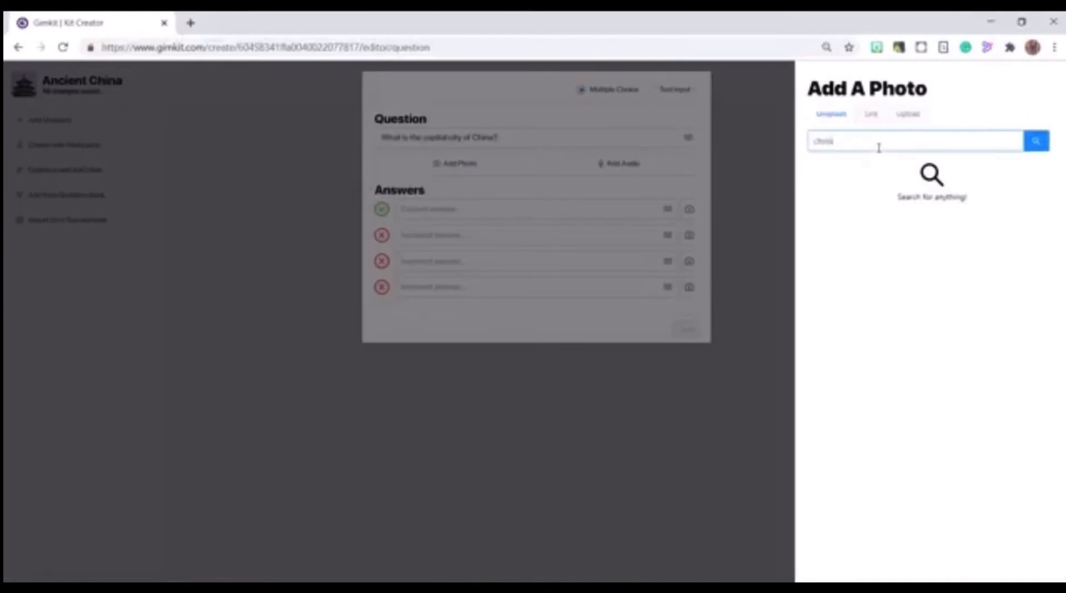
drag(857, 142, 766, 139)
text(beijing)
click(1030, 146)
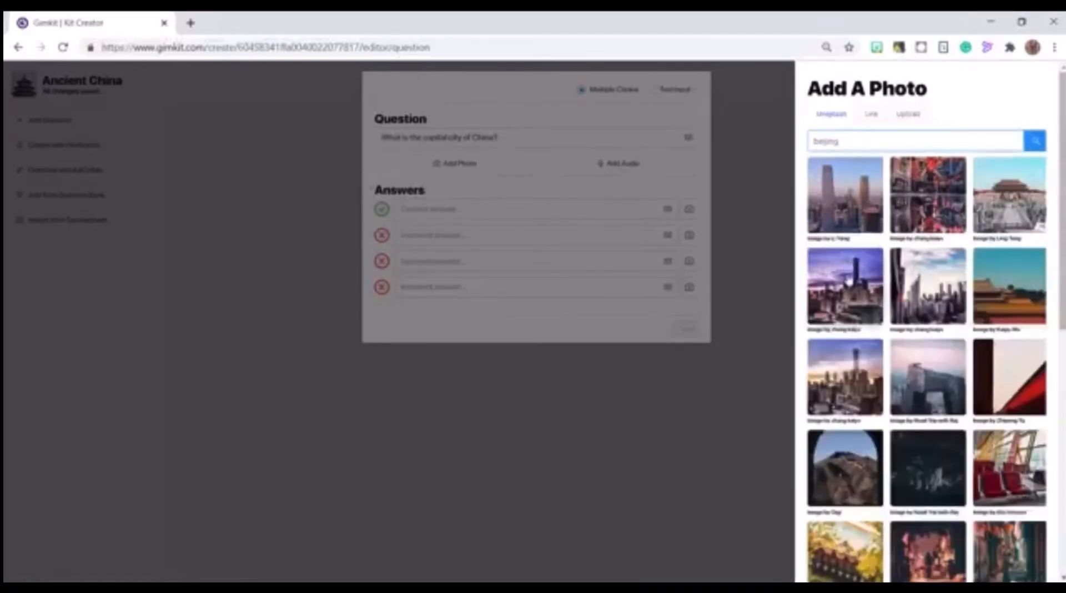
click(926, 306)
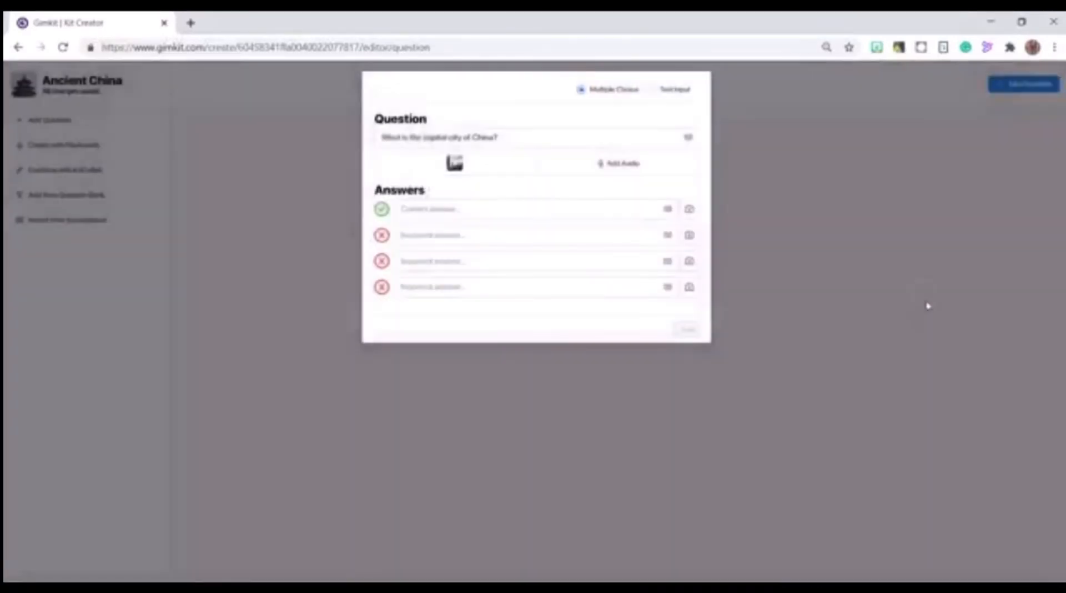
- Enter Beijing as the correct answer and Peking, Shanghai and Shenzen as incorrect answers, and add the question to the kit
click(435, 209)
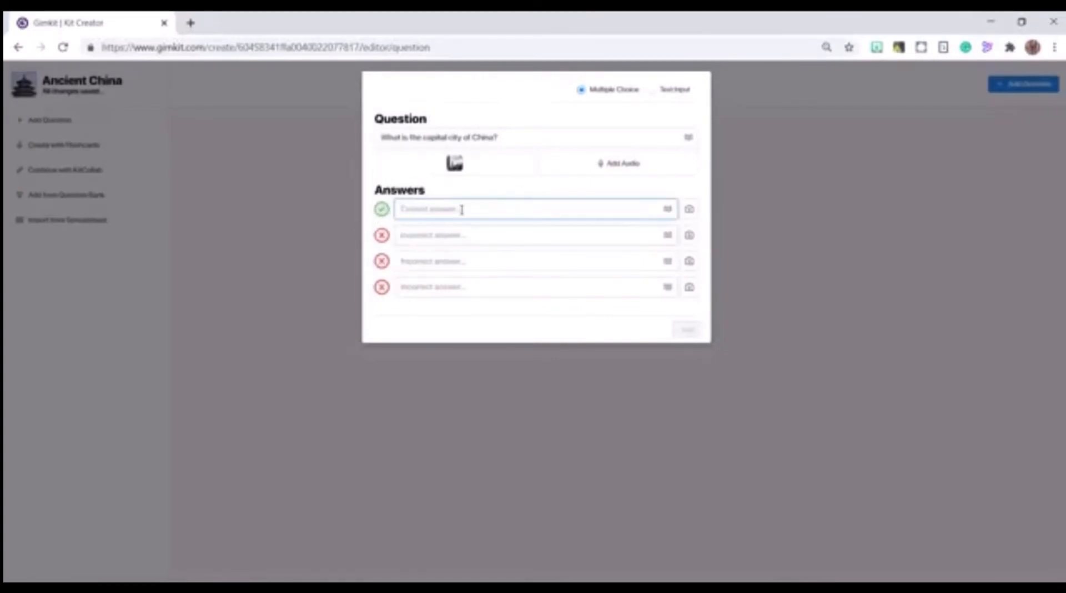
text(Beijing)
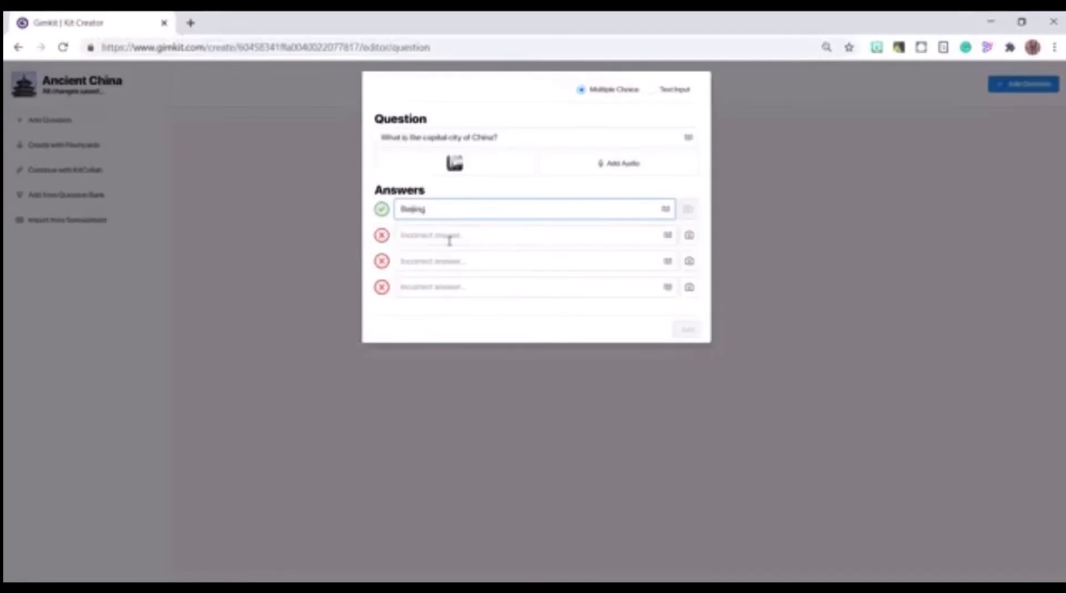
click(449, 241)
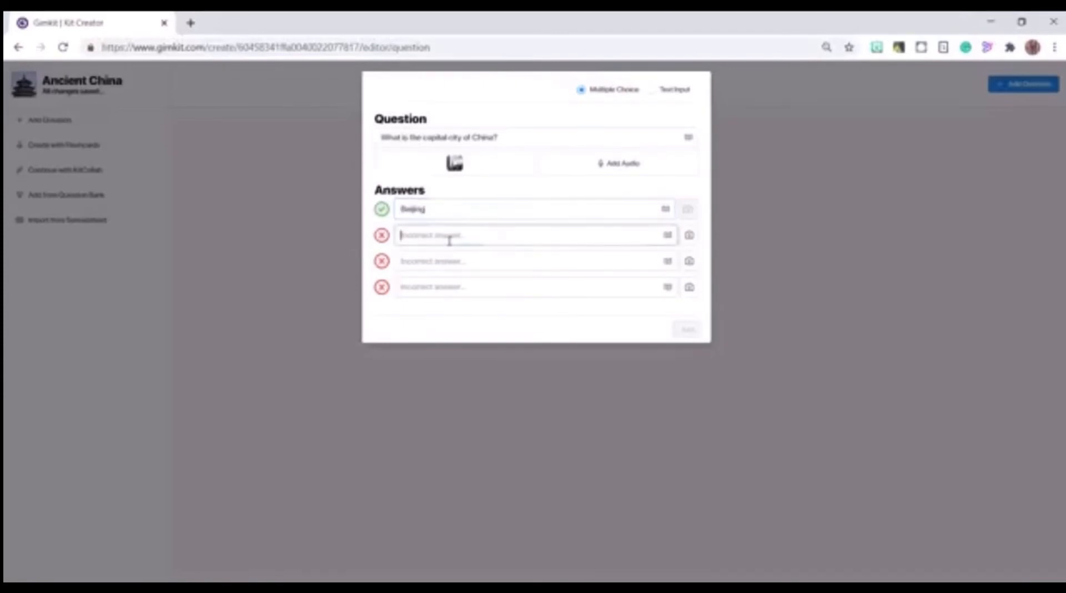
text(Pi)
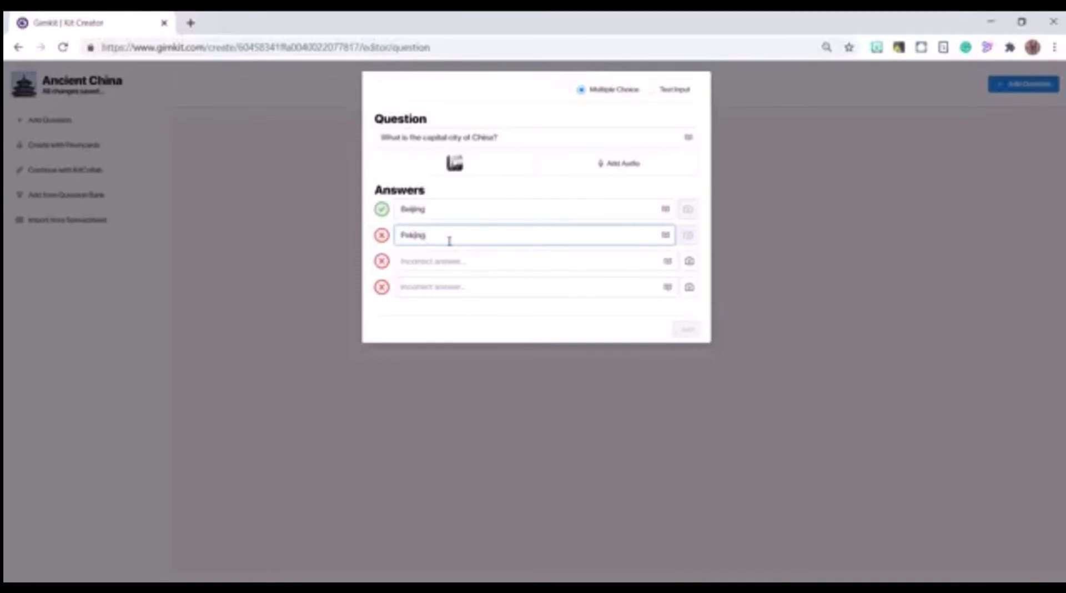
click(442, 263)
text(B)
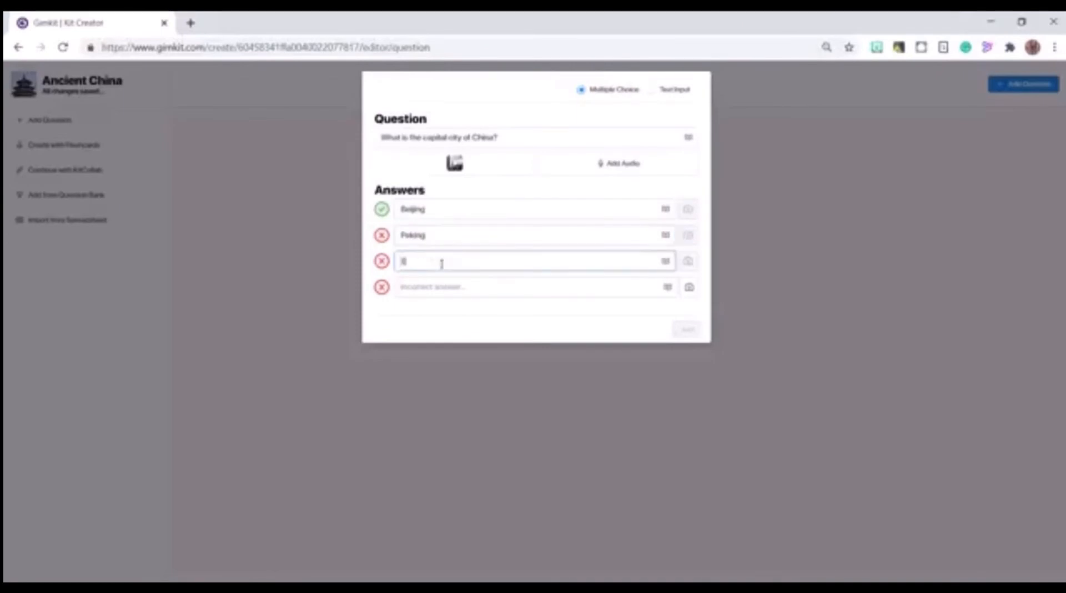
click(430, 286)
text(Shenzen)
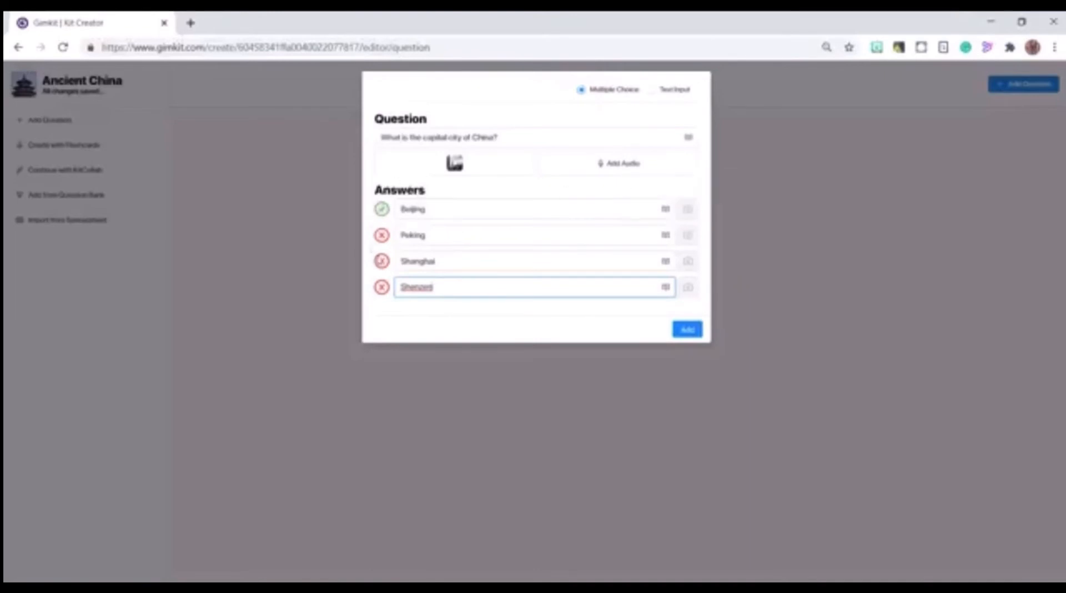
click(685, 330)
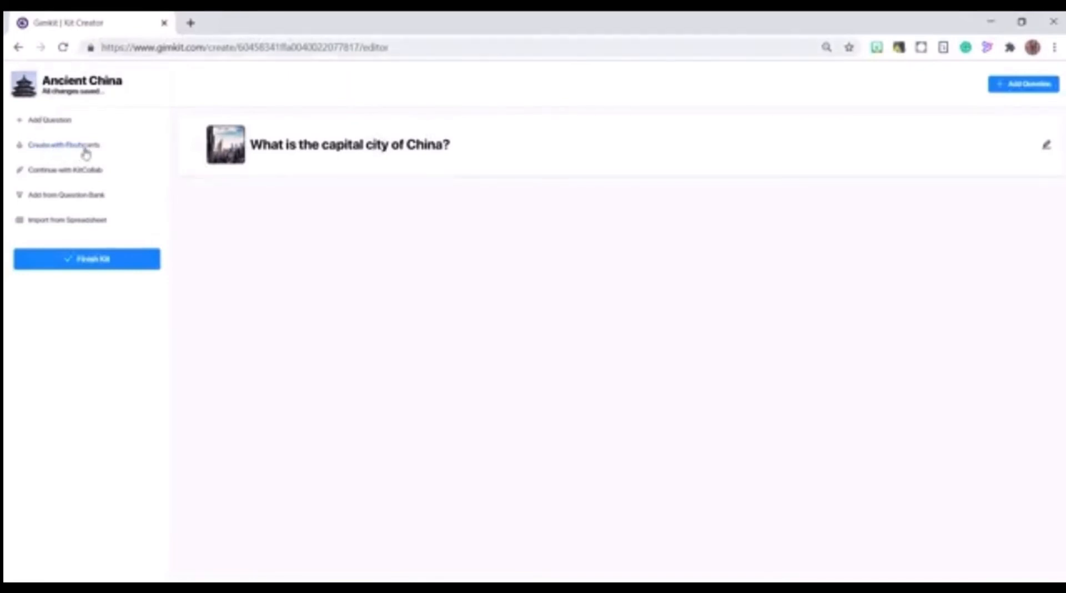
- Open the question bank and look through the Ancient China kits it offers, previewing the first kit's questions
click(62, 197)
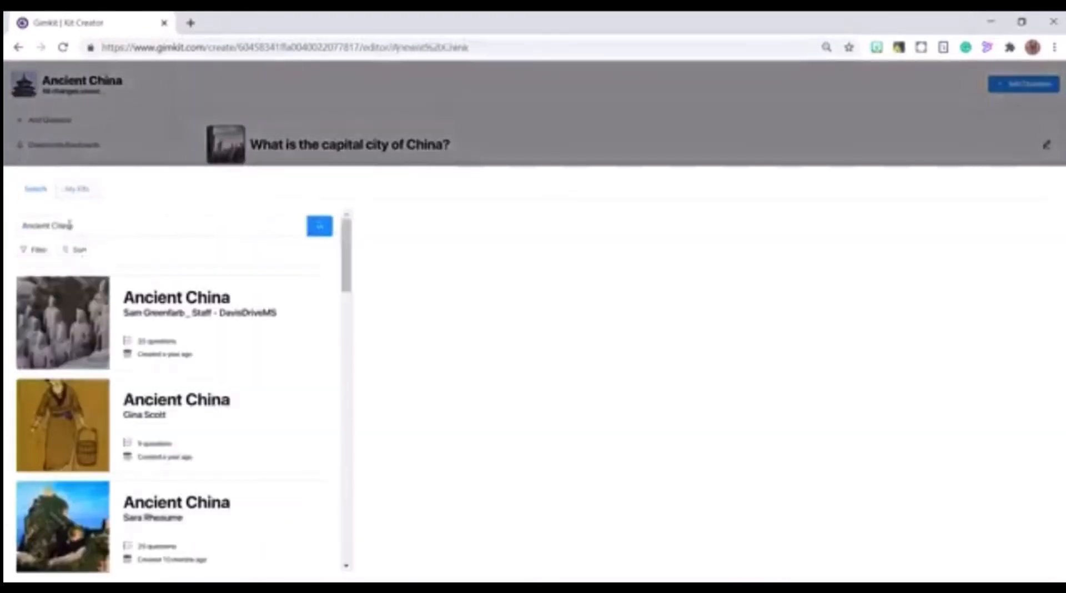
click(165, 321)
scroll(164, 321, down, 10)
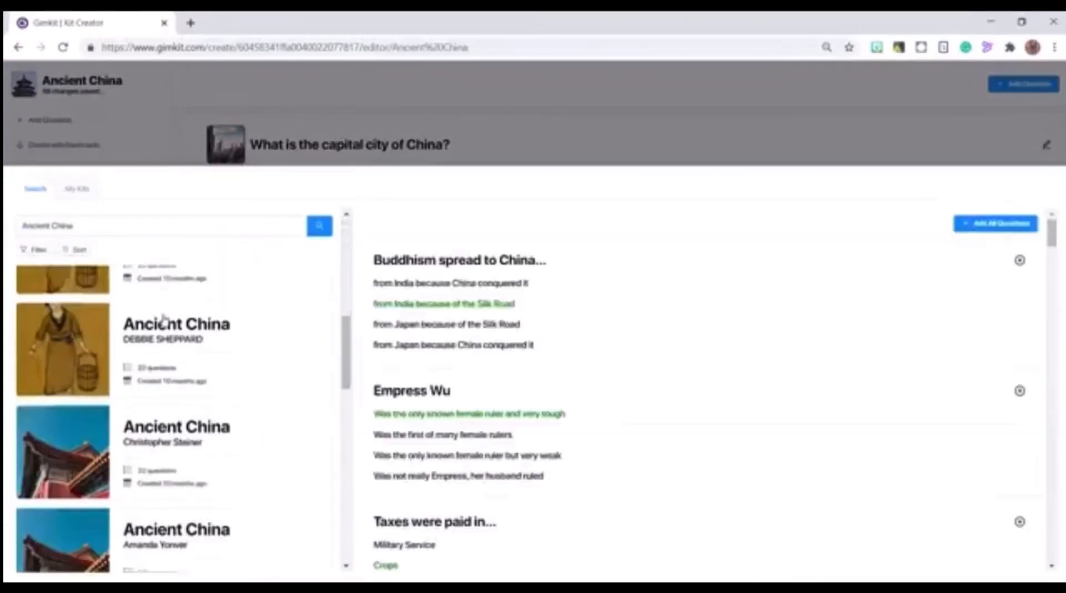
scroll(165, 321, down, 15)
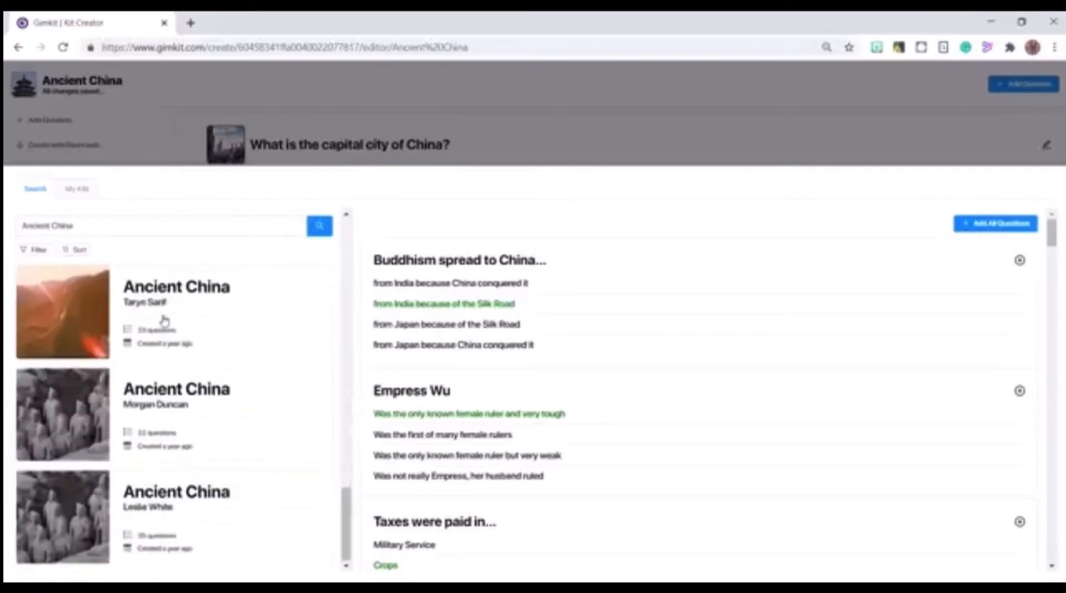
scroll(164, 321, down, 15)
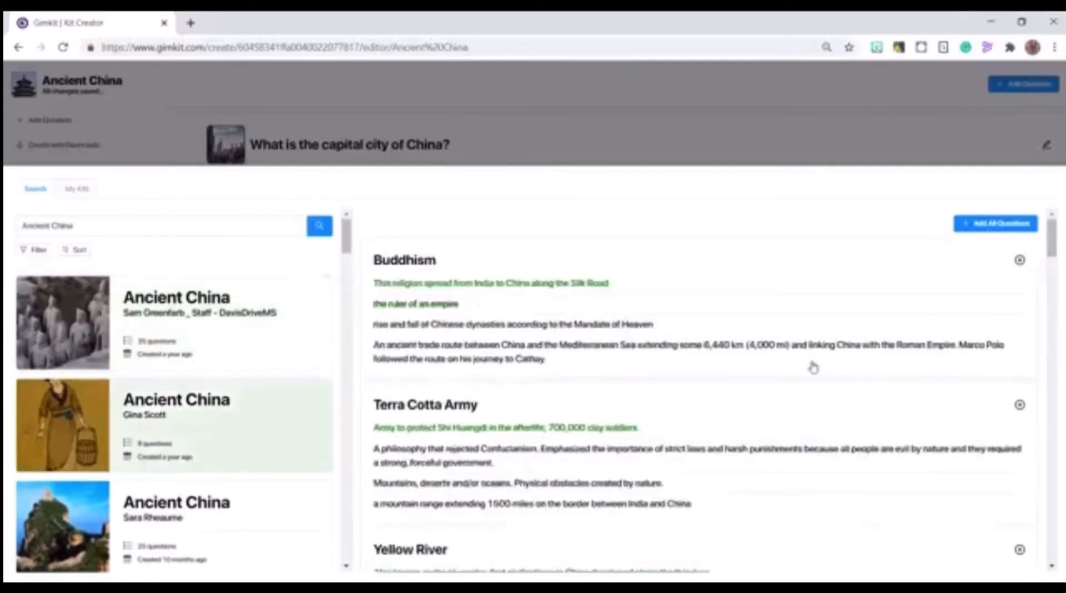
- Examine the questions in the second and third listed Ancient China kits of the question bank
click(198, 422)
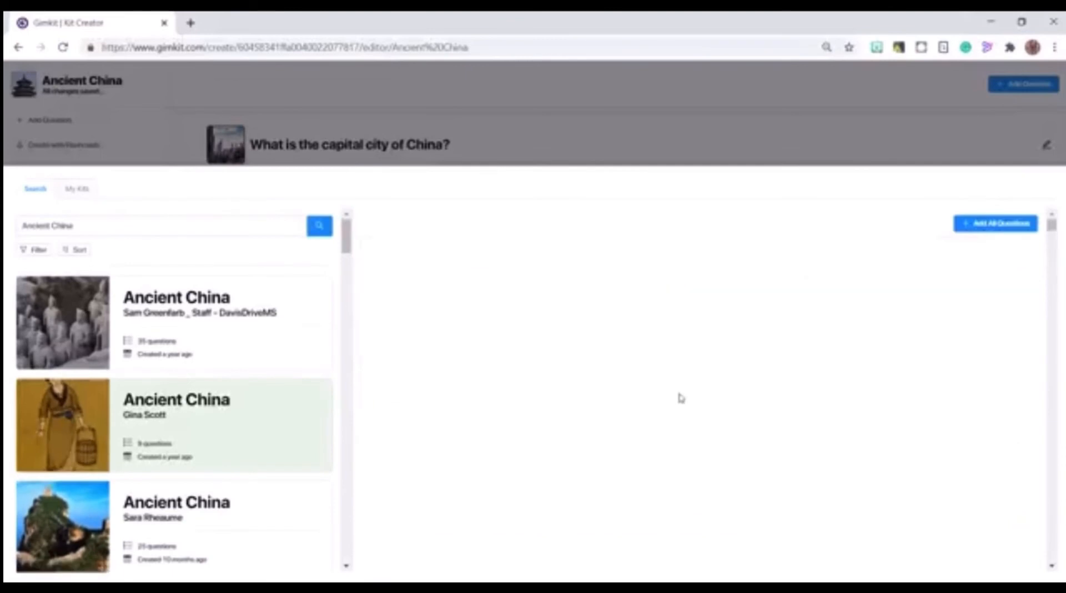
scroll(184, 475, down, 1)
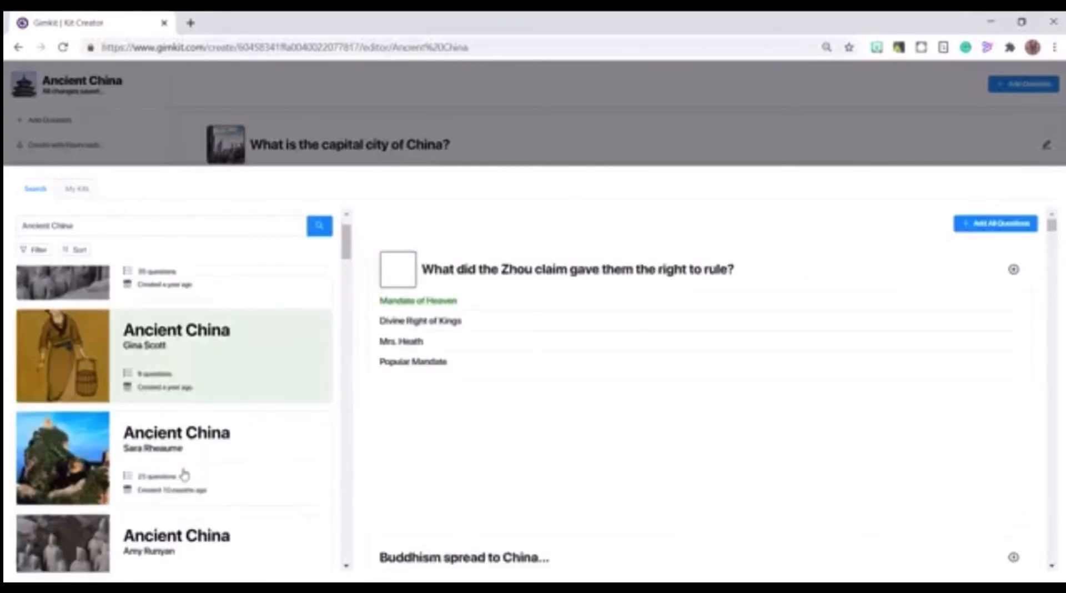
click(184, 475)
scroll(653, 280, down, 5)
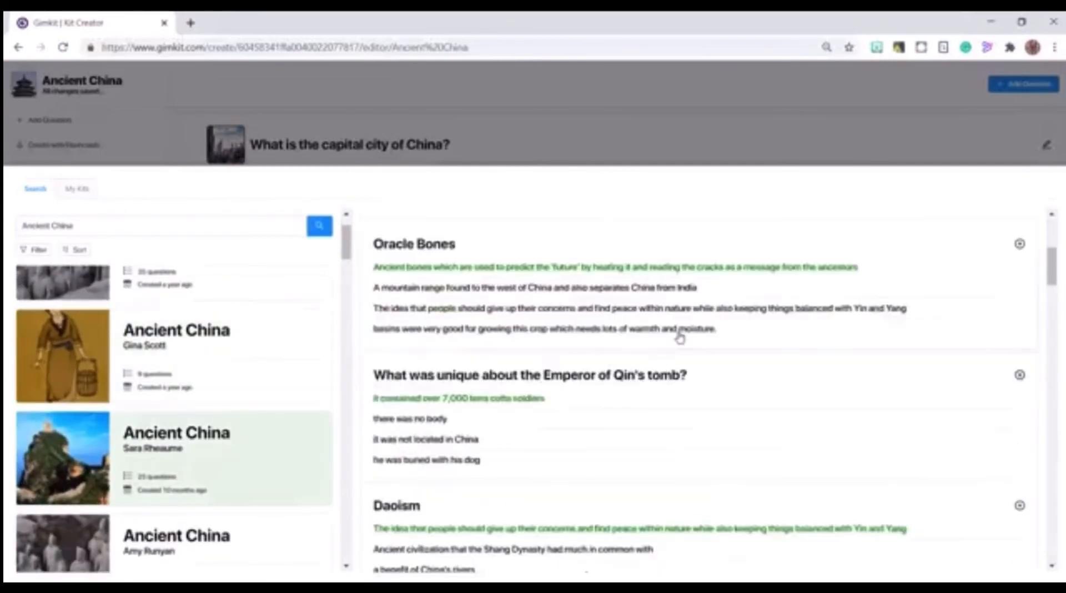
scroll(680, 337, down, 12)
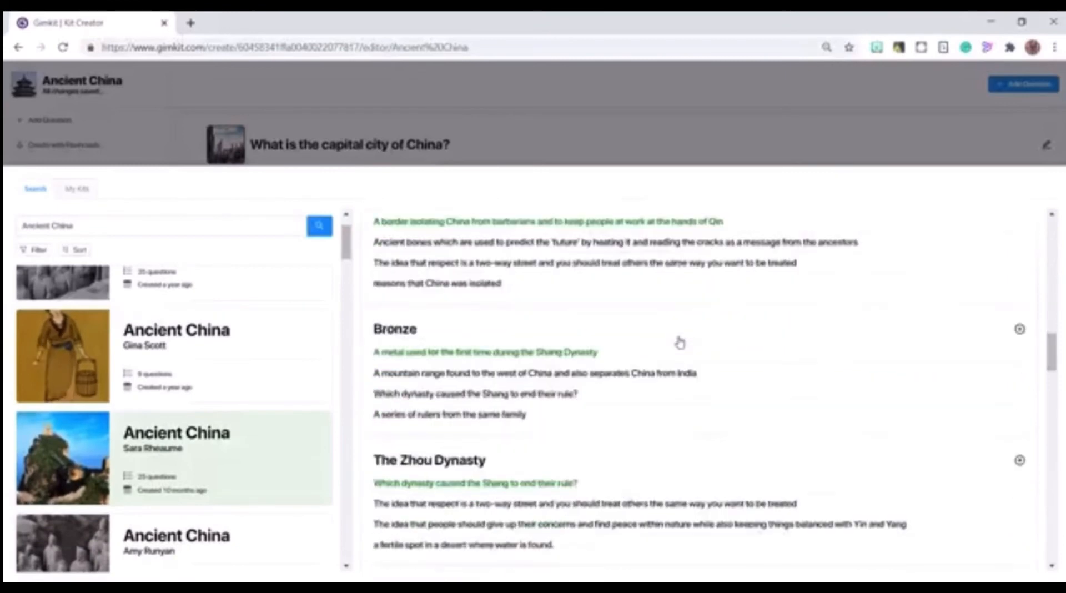
scroll(680, 343, up, 6)
scroll(678, 342, up, 5)
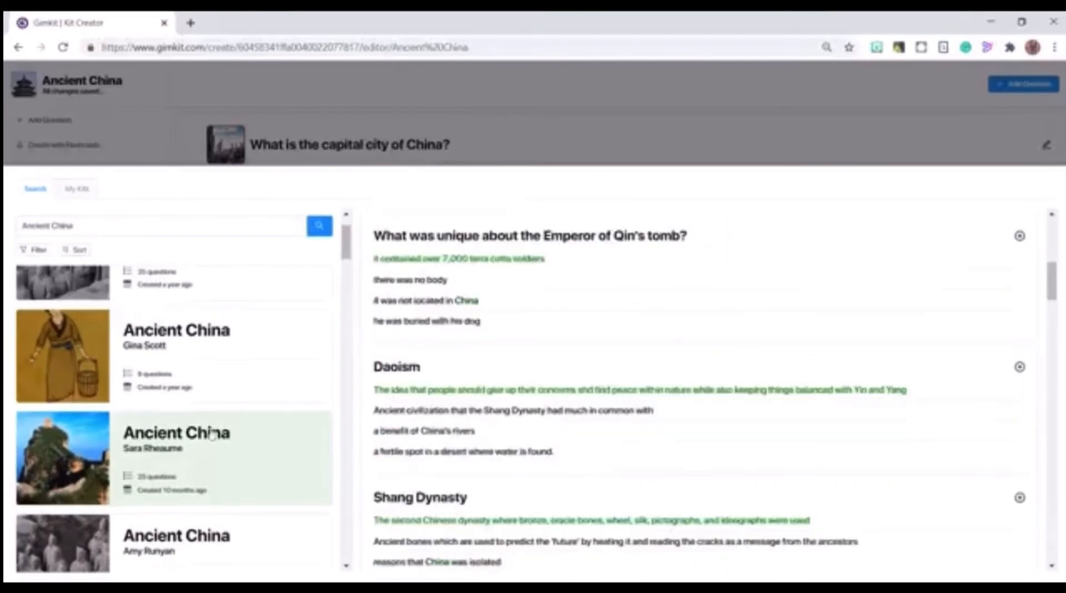
- Examine the questions in the fourth listed Ancient China kit of the question bank
click(202, 541)
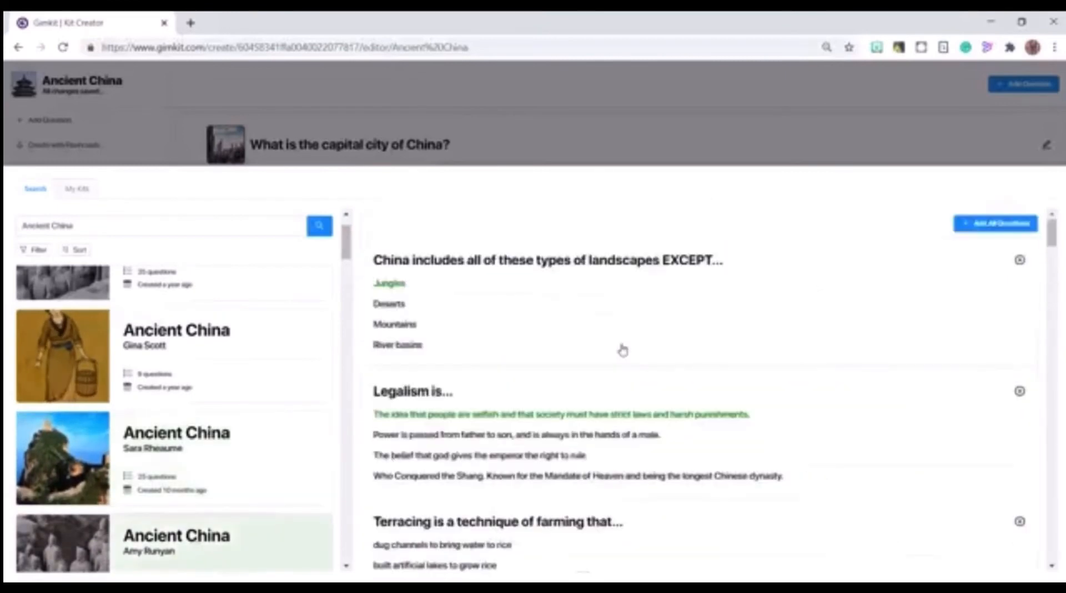
scroll(622, 348, down, 10)
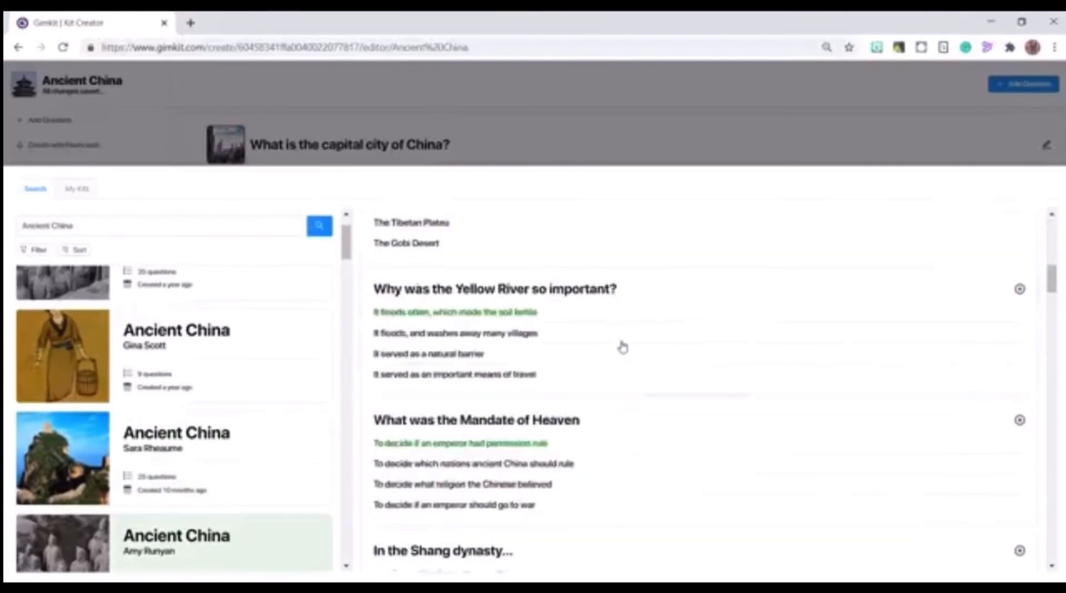
scroll(623, 348, up, 10)
scroll(300, 381, up, 1)
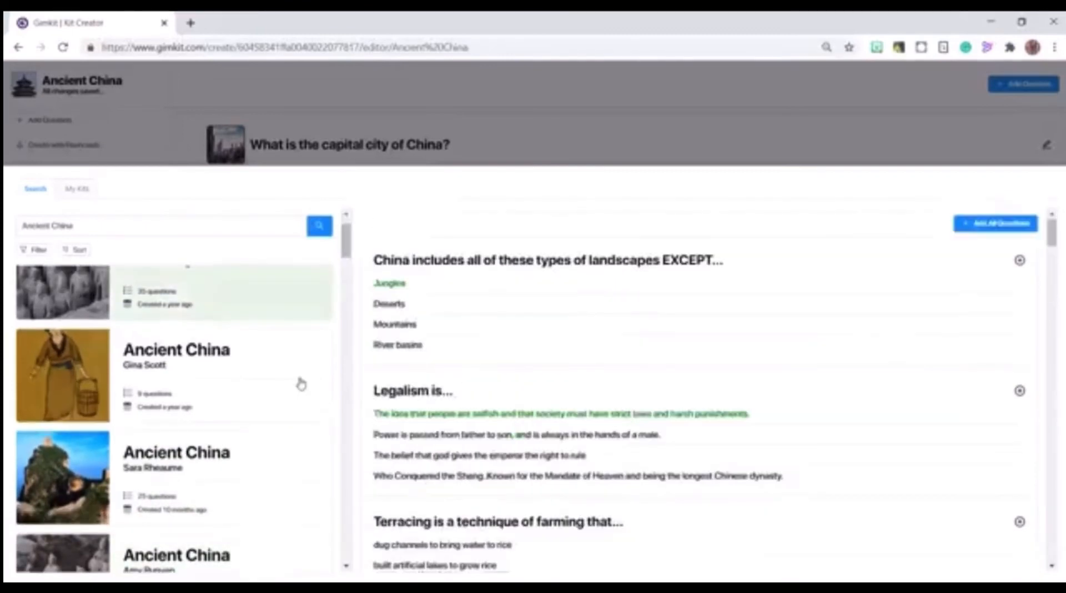
- Review the questions of the first listed Ancient China kit in the question bank and add all of them to the kit
click(256, 365)
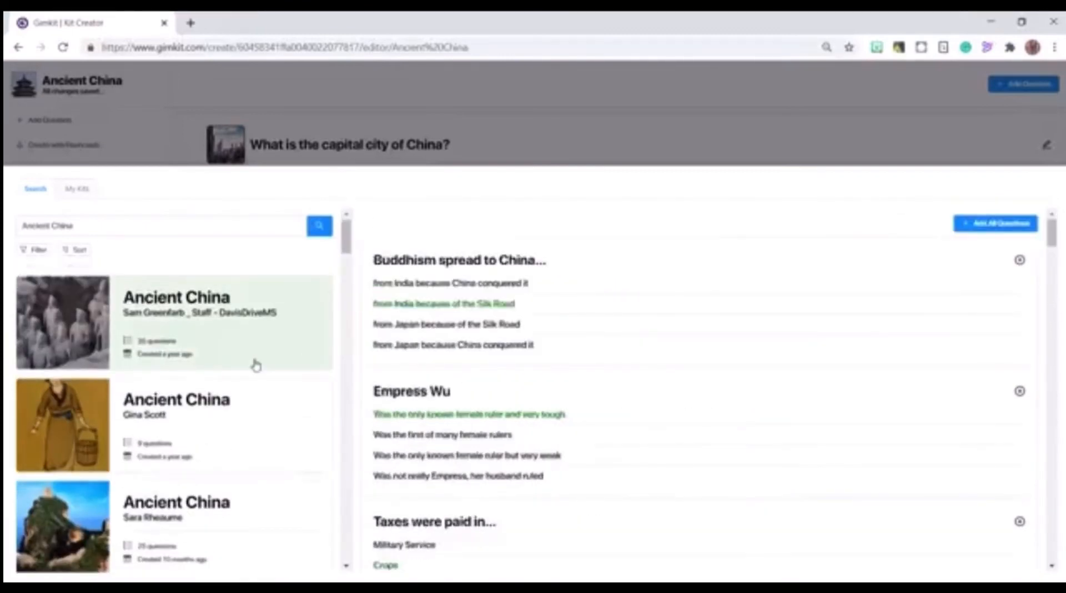
click(206, 339)
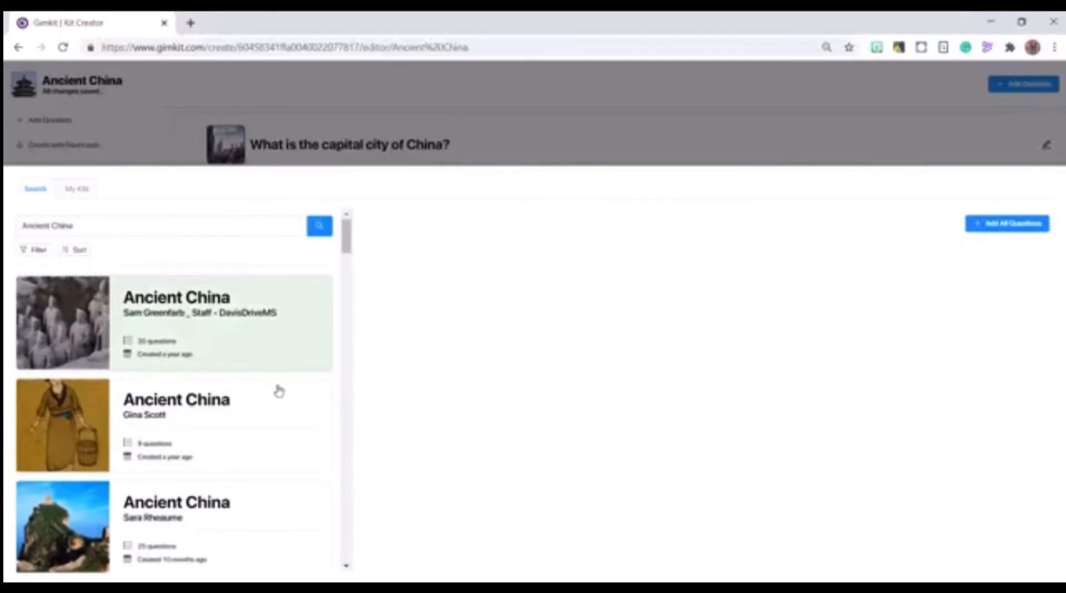
click(288, 412)
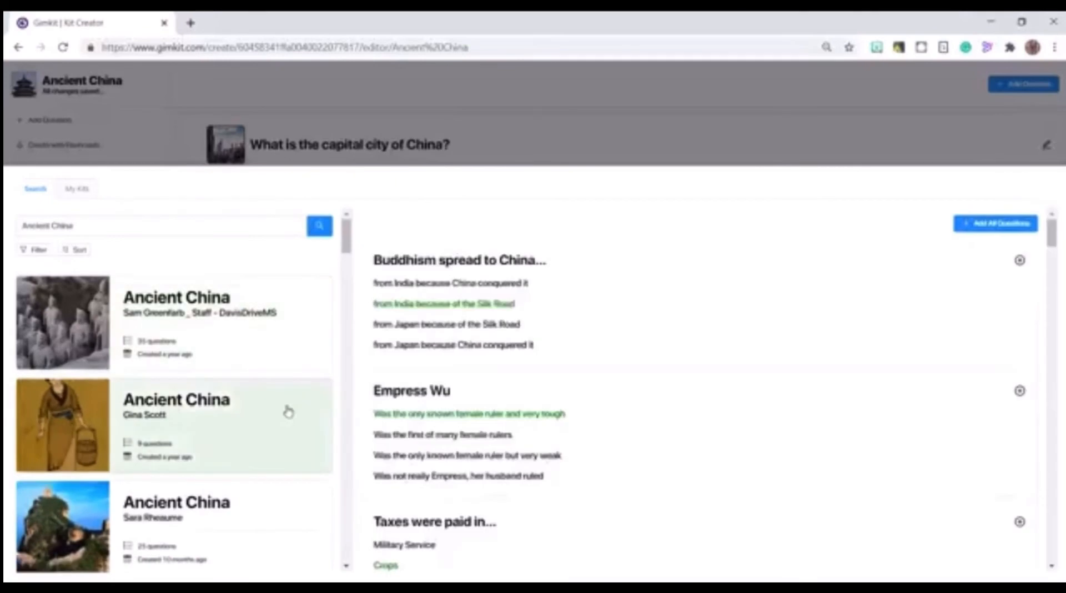
click(266, 357)
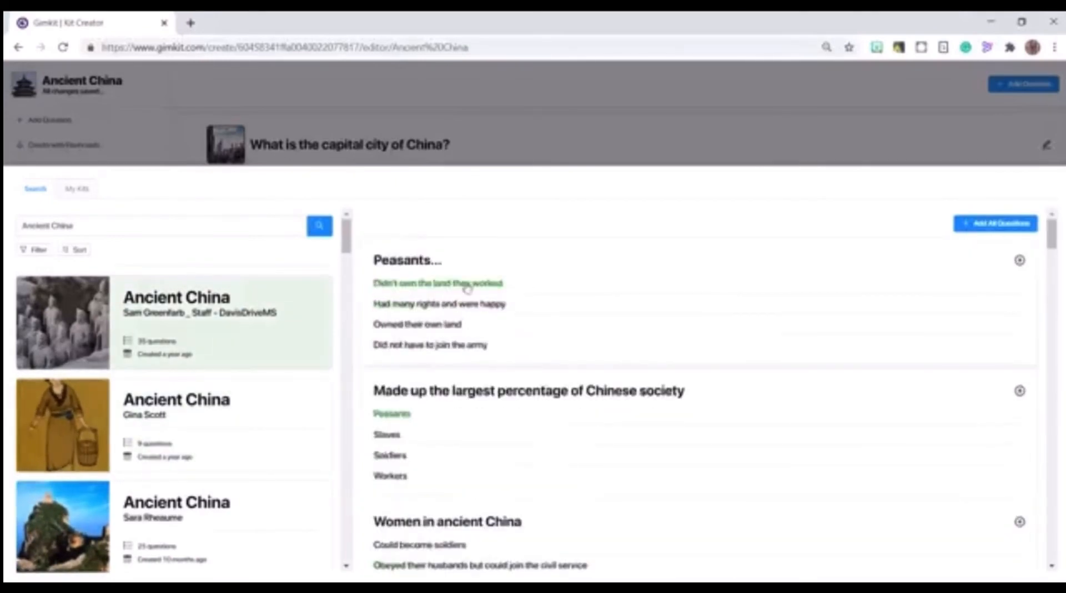
scroll(466, 287, down, 4)
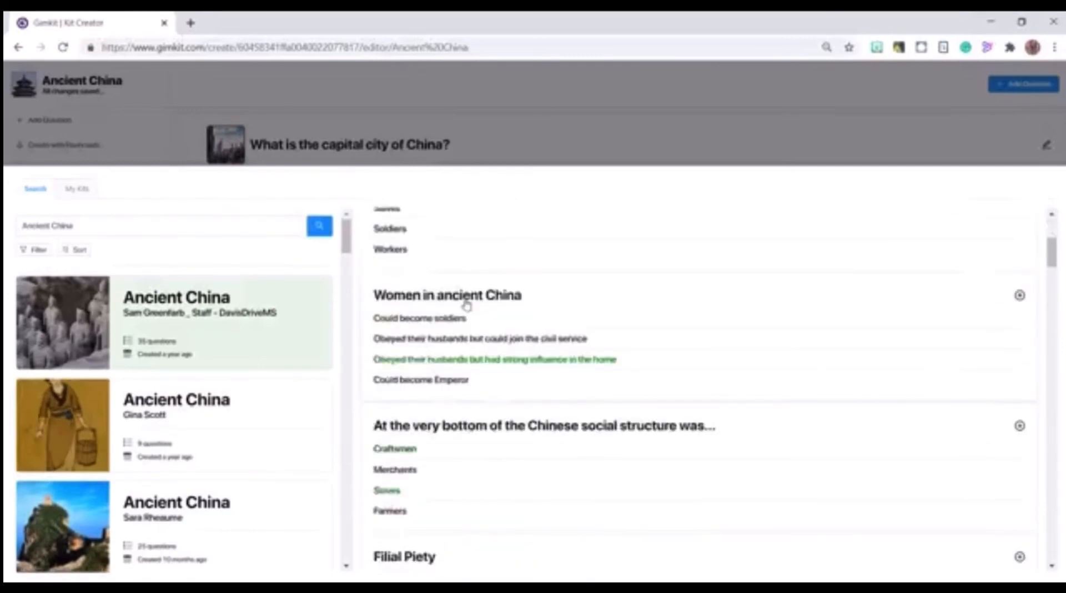
scroll(689, 448, down, 20)
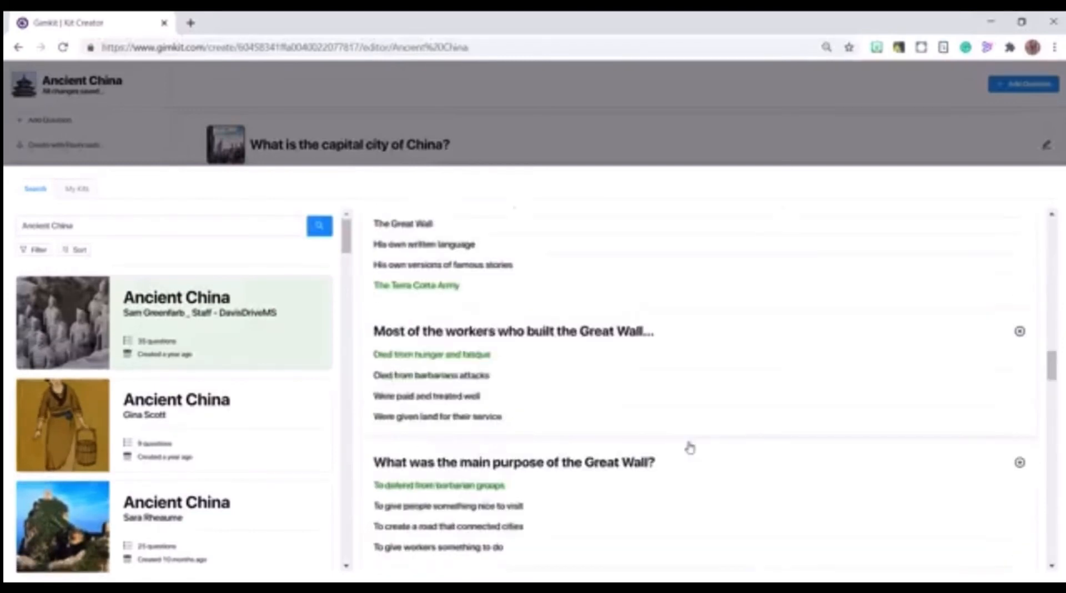
scroll(689, 447, down, 8)
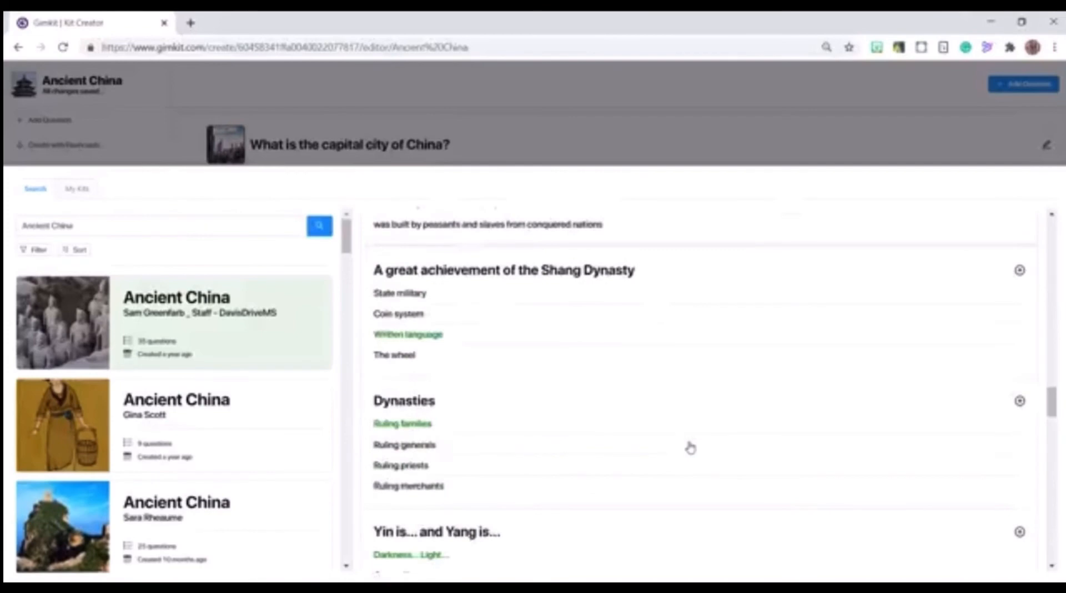
scroll(689, 448, down, 1)
scroll(1051, 369, up, 1)
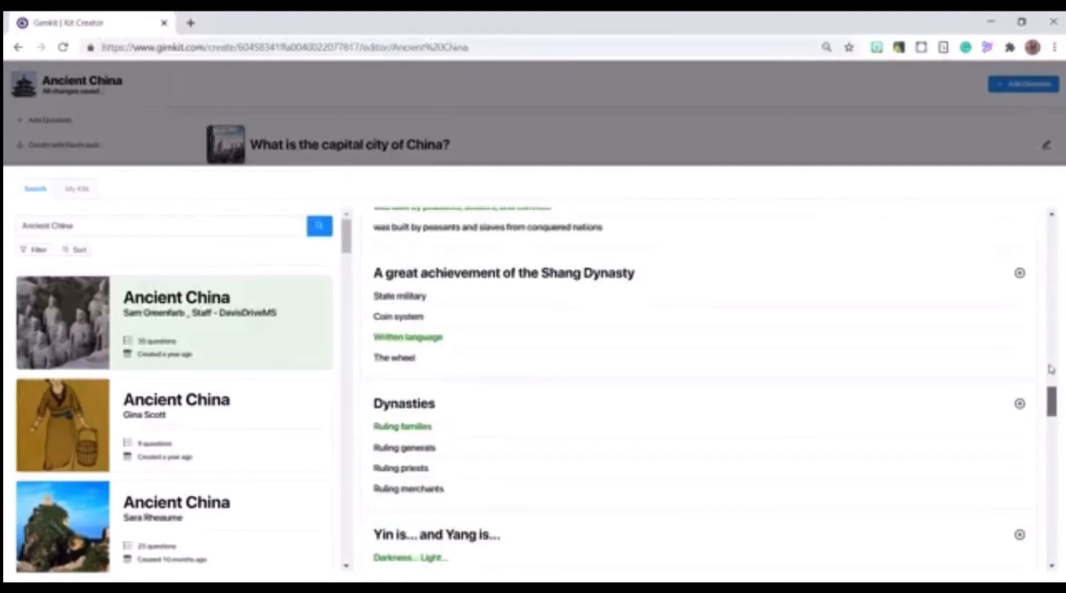
drag(1051, 401, 999, 234)
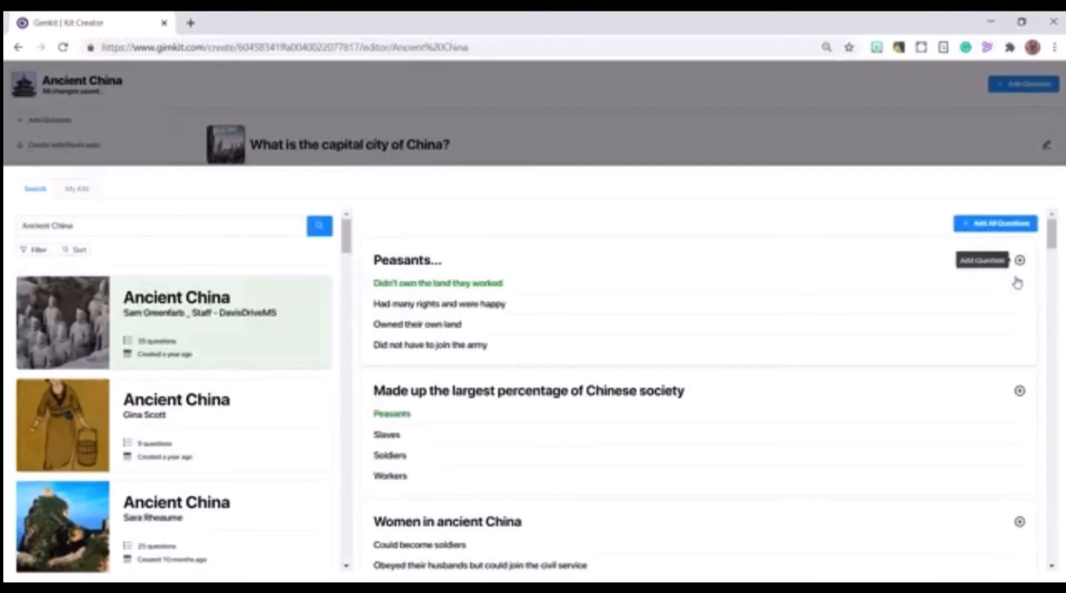
click(970, 227)
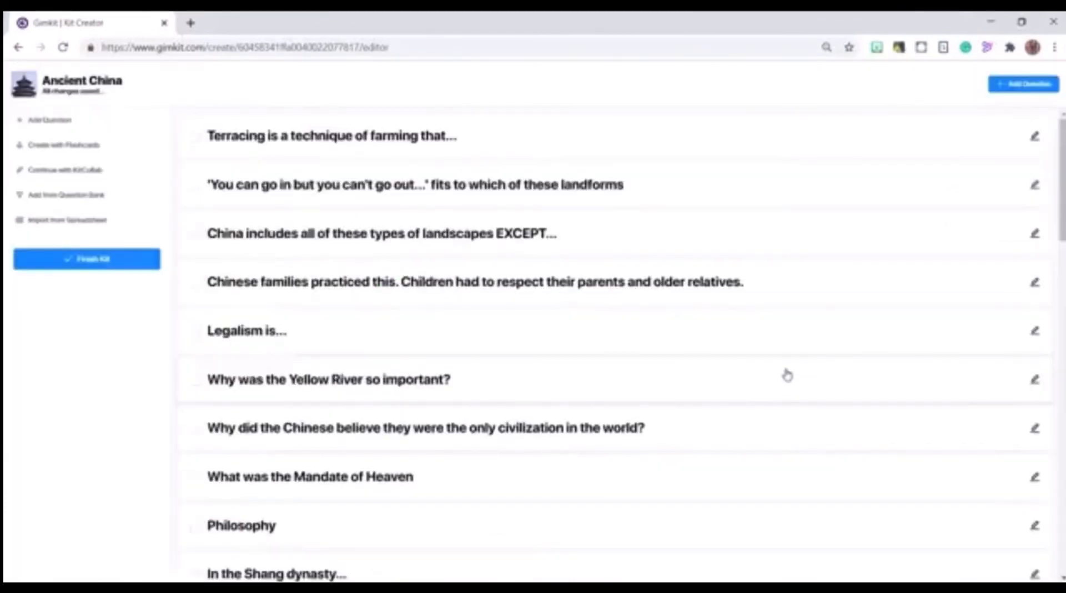
- Add all questions from the second listed Ancient China kit in the question bank to the kit and look over the question list
drag(1062, 224, 1062, 559)
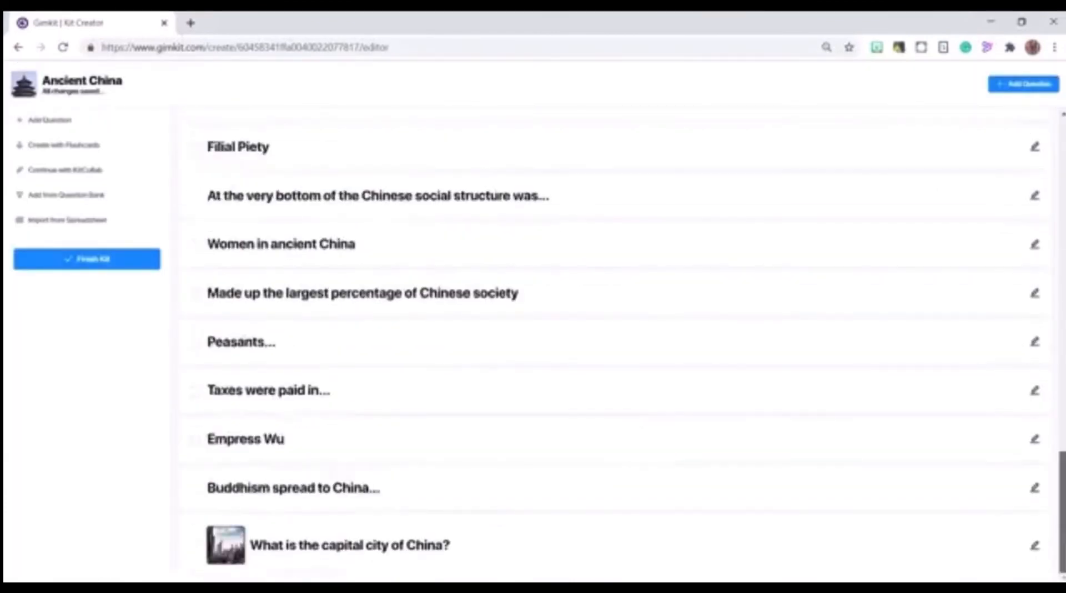
drag(1063, 558, 1062, 223)
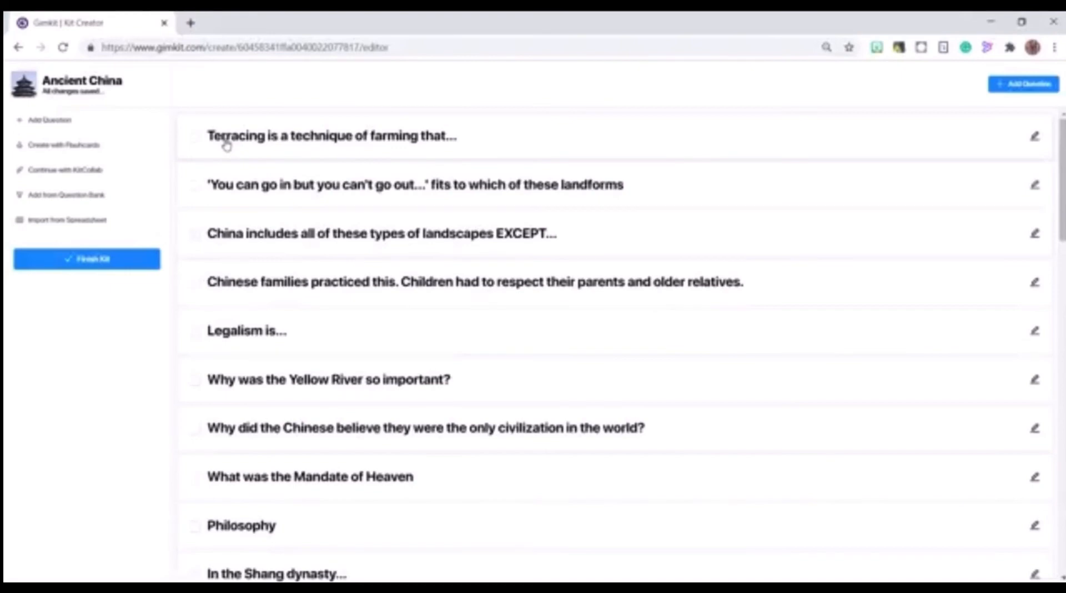
click(227, 146)
click(173, 438)
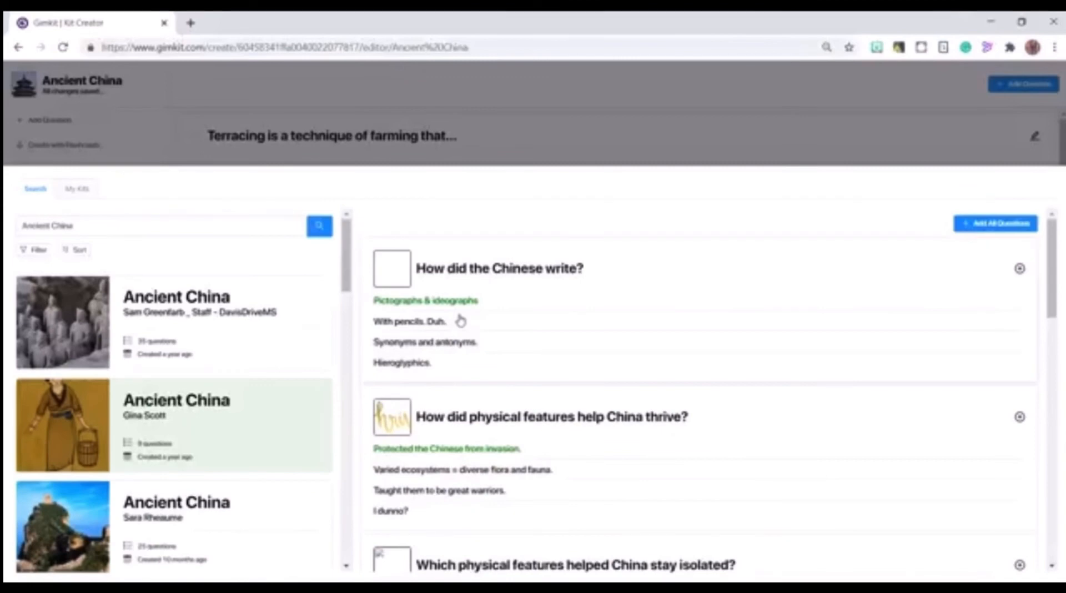
scroll(668, 461, down, 8)
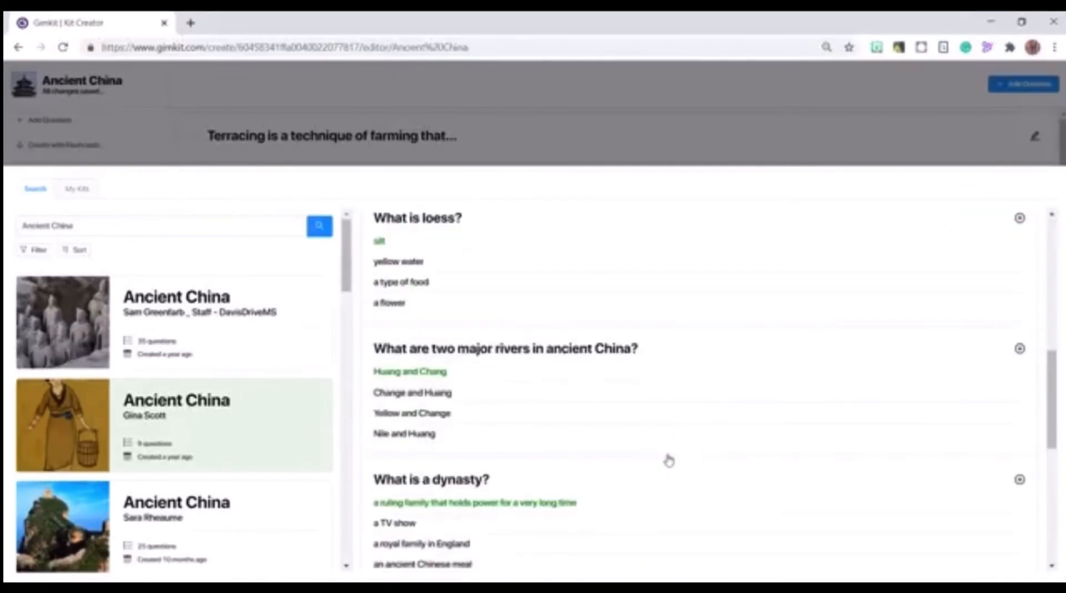
scroll(668, 461, up, 8)
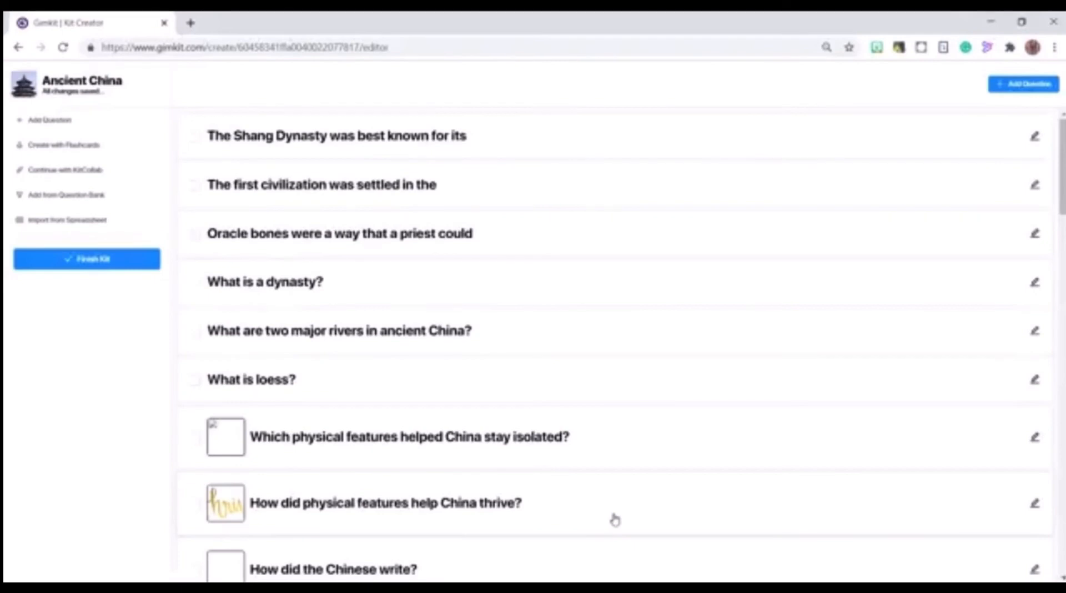
drag(1062, 156, 1055, 128)
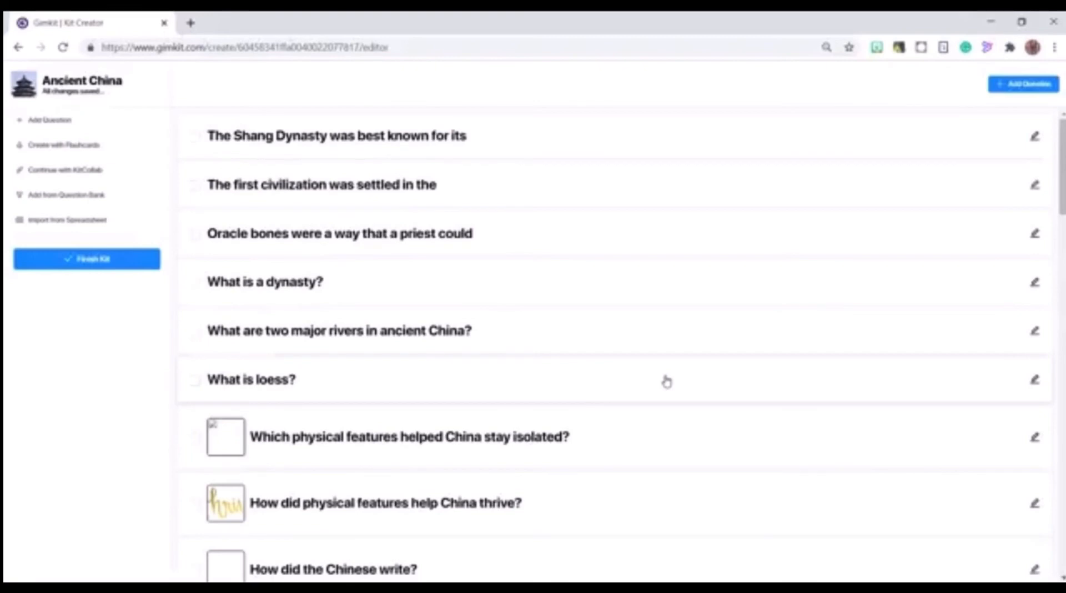
- Start creating questions with flashcards and choose to import an existing flashcard set
click(52, 145)
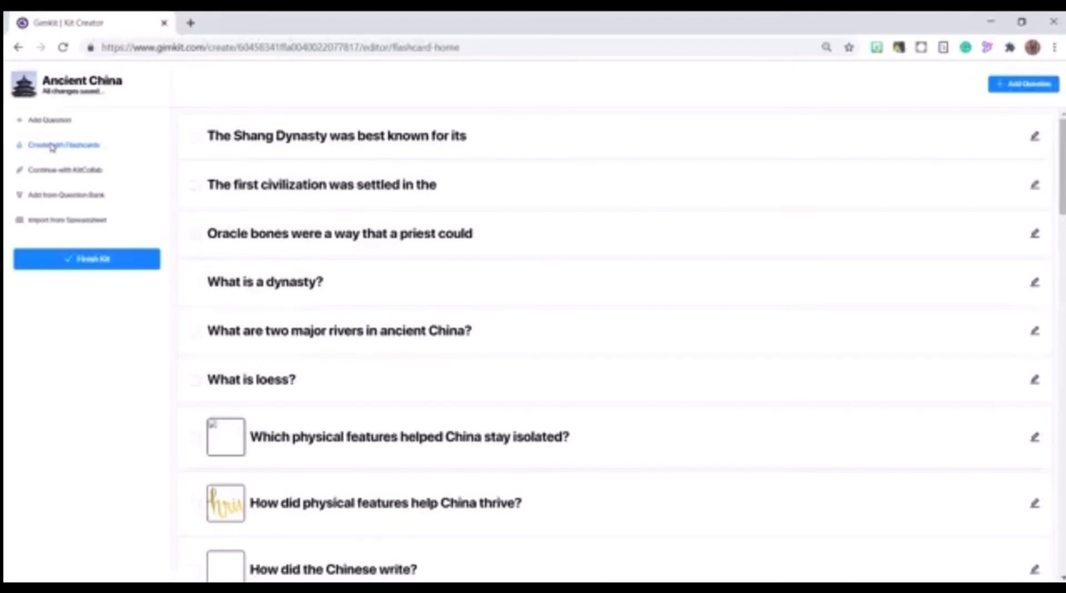
click(52, 146)
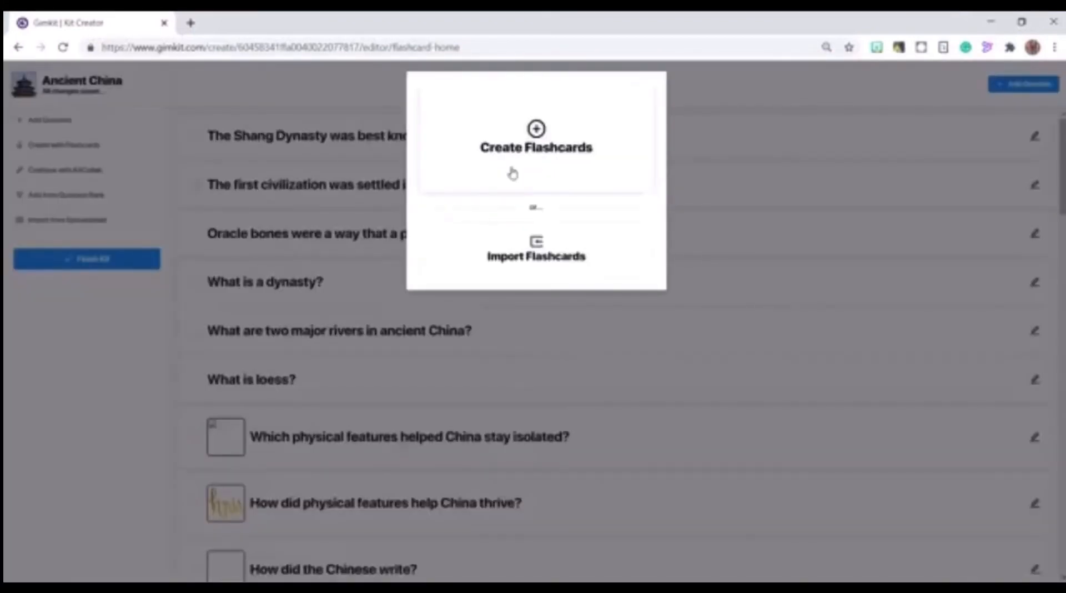
click(523, 239)
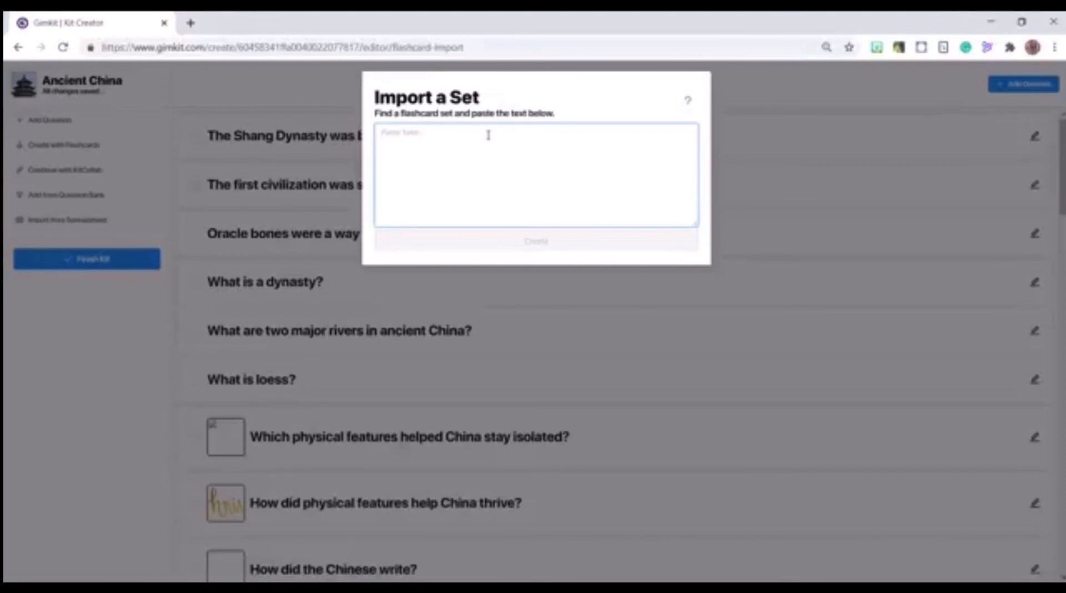
- Go to Quizlet in a new browser tab and open the published 86-term Ancient China set
key(ctrl+t)
text(quizle)
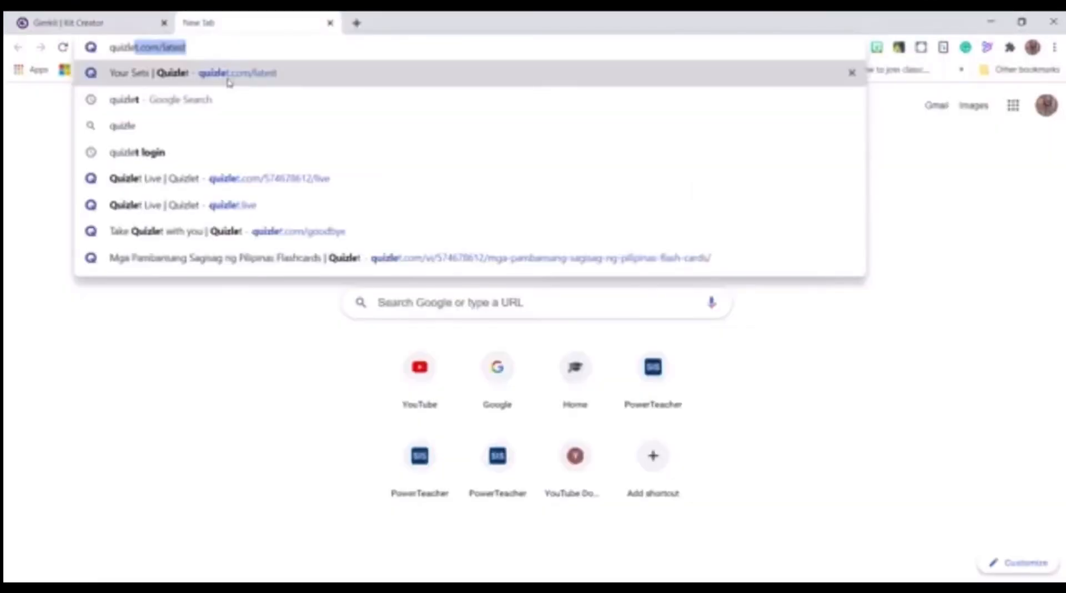
click(228, 82)
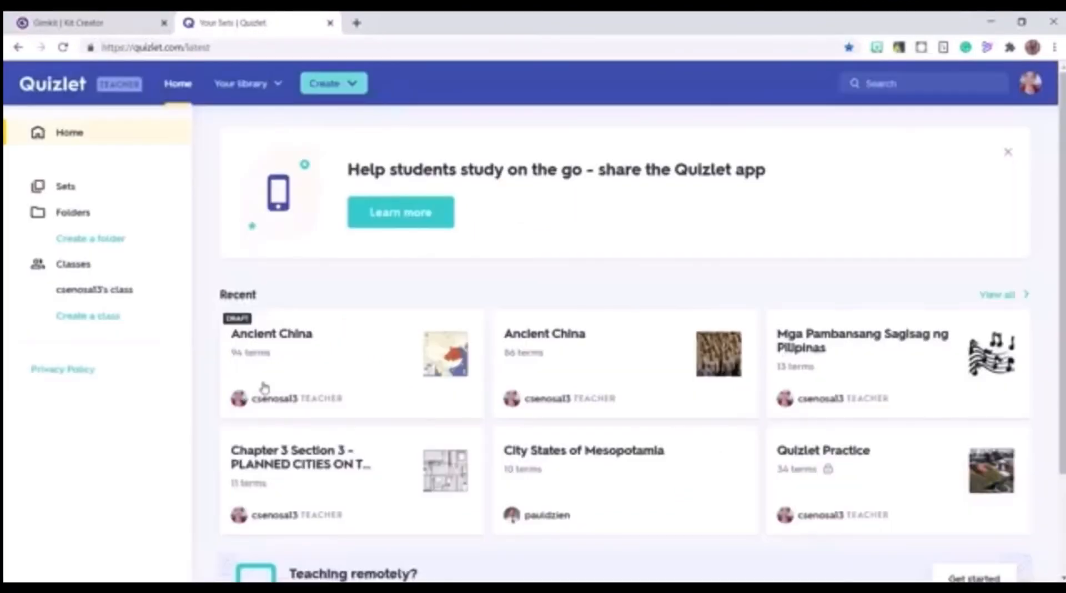
scroll(630, 350, down, 3)
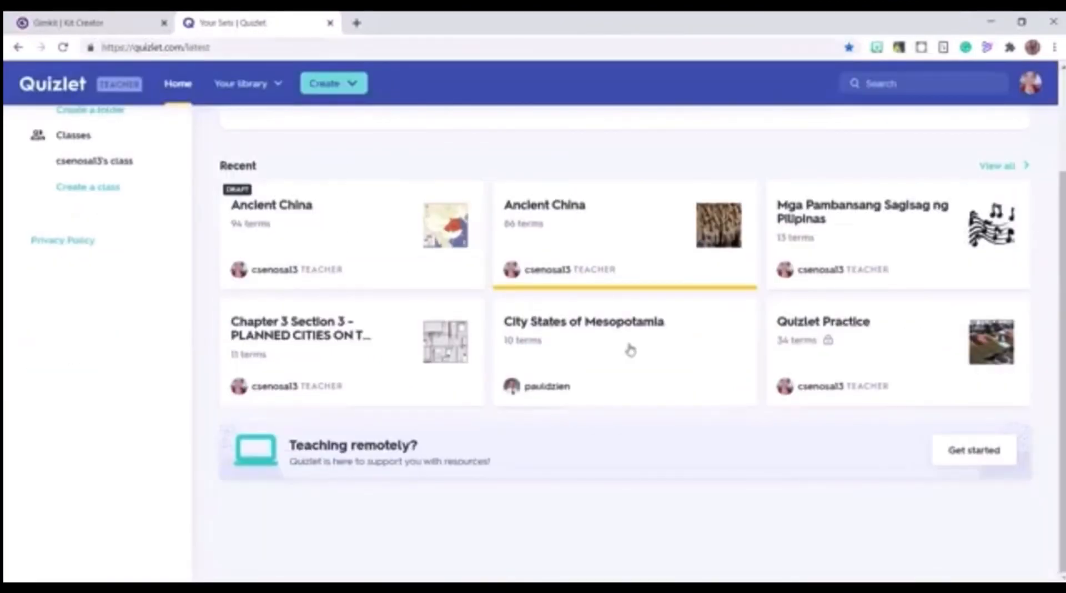
scroll(630, 350, up, 3)
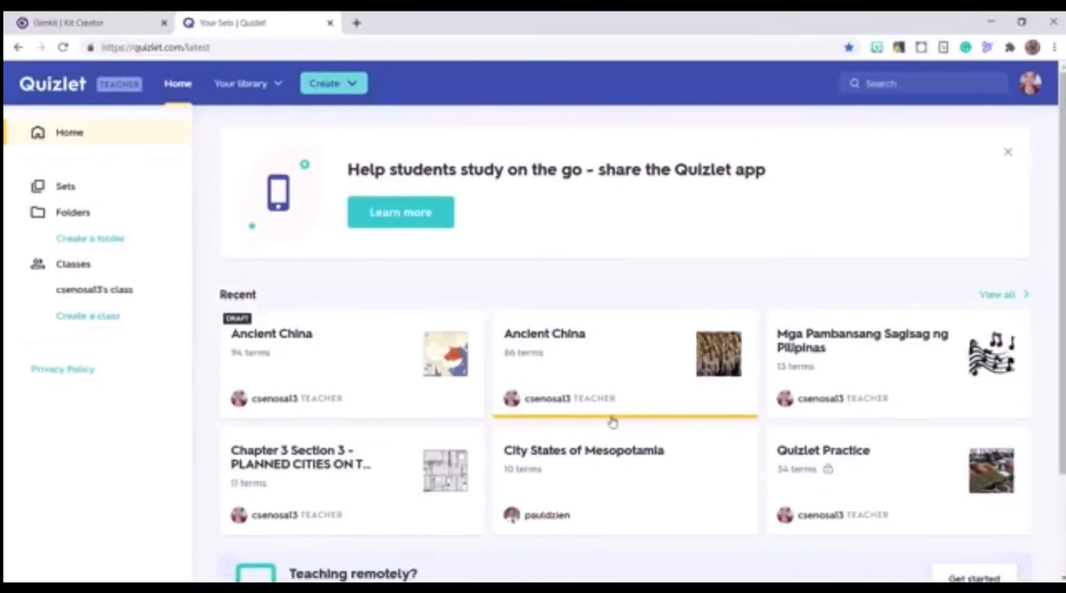
click(573, 381)
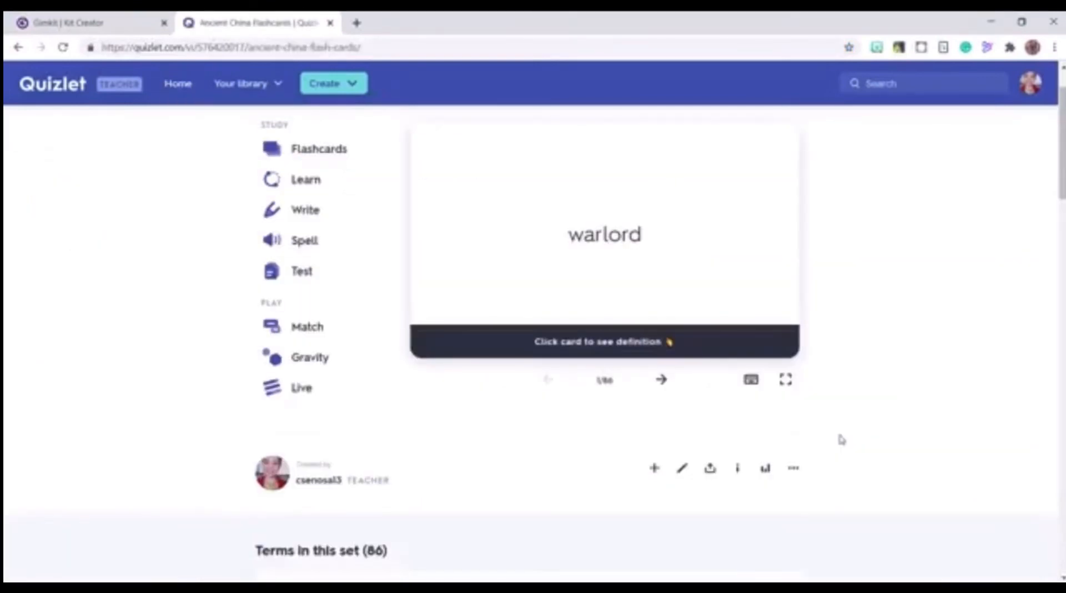
- Export the Ancient China flashcard set with tab and new line separators and copy its text
click(794, 469)
scroll(834, 501, down, 1)
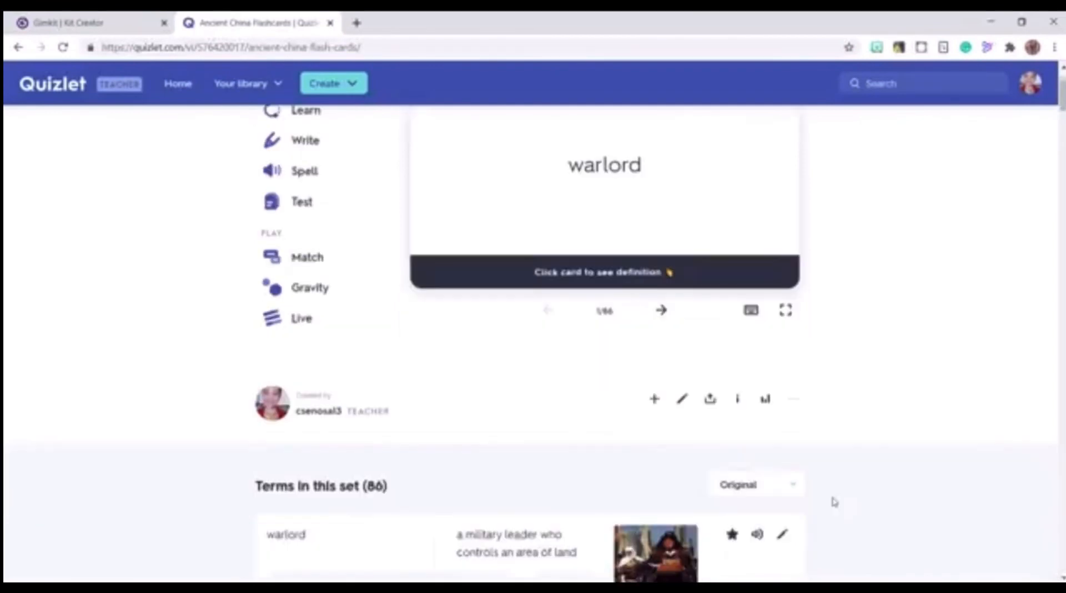
click(793, 398)
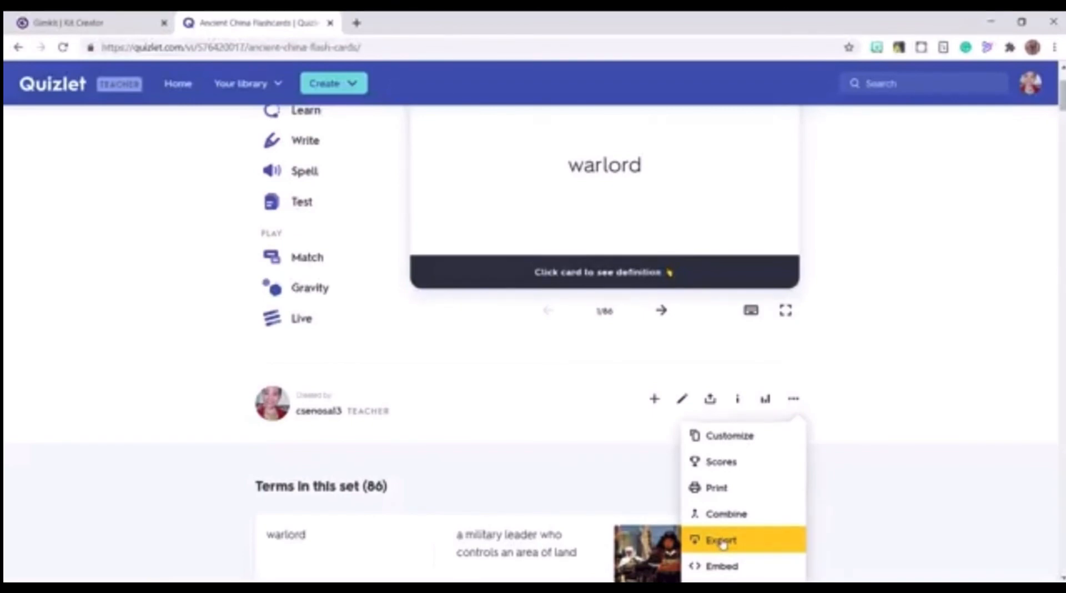
click(721, 540)
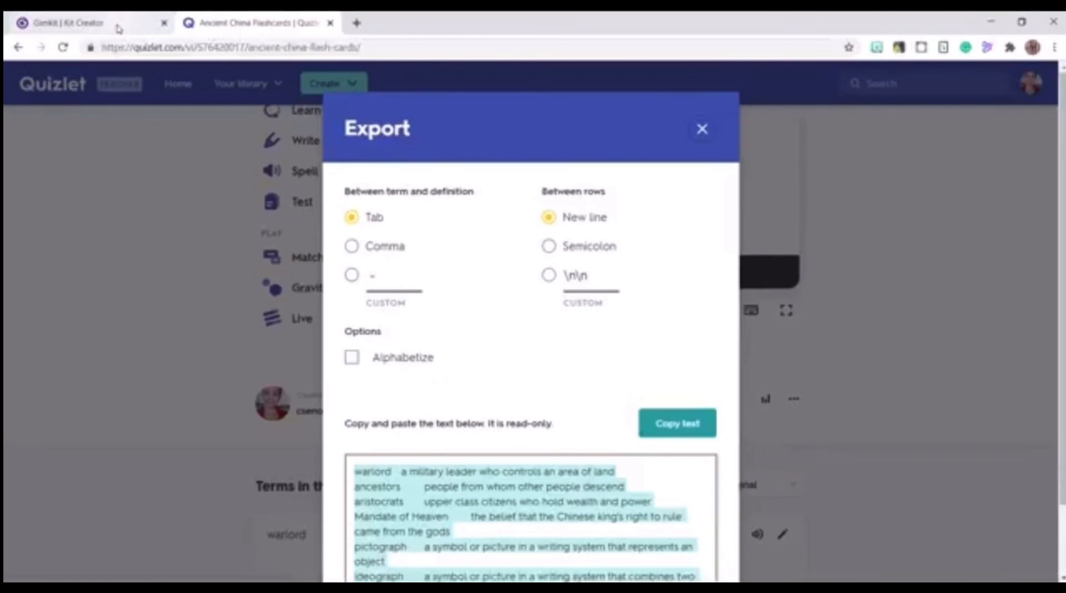
- Switch back to Gimkit, create questions from the pasted flashcard text, and look through the kit's question list
click(119, 28)
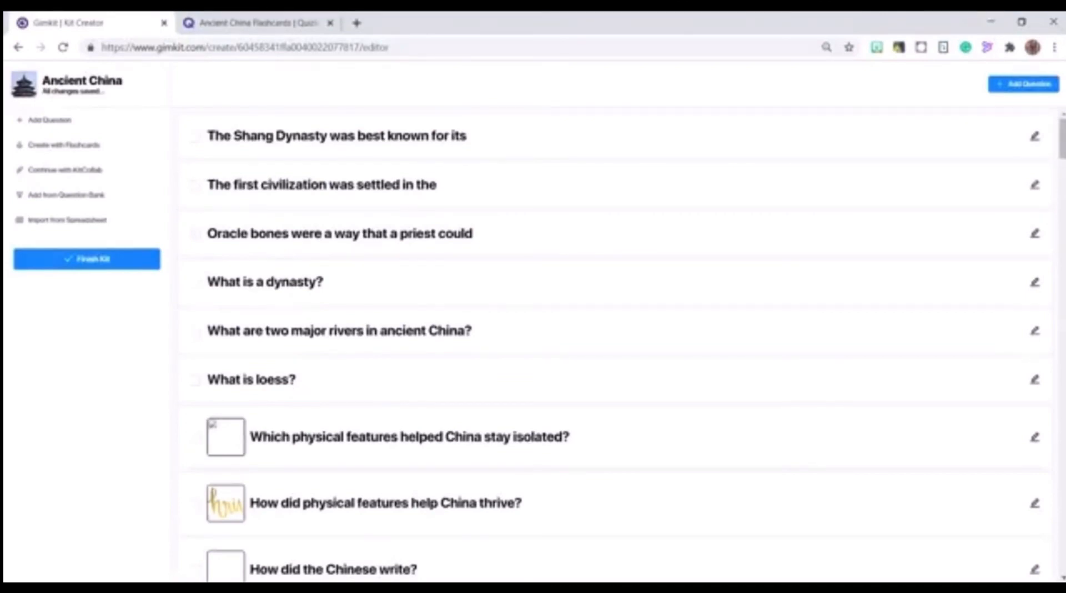
scroll(617, 344, down, 20)
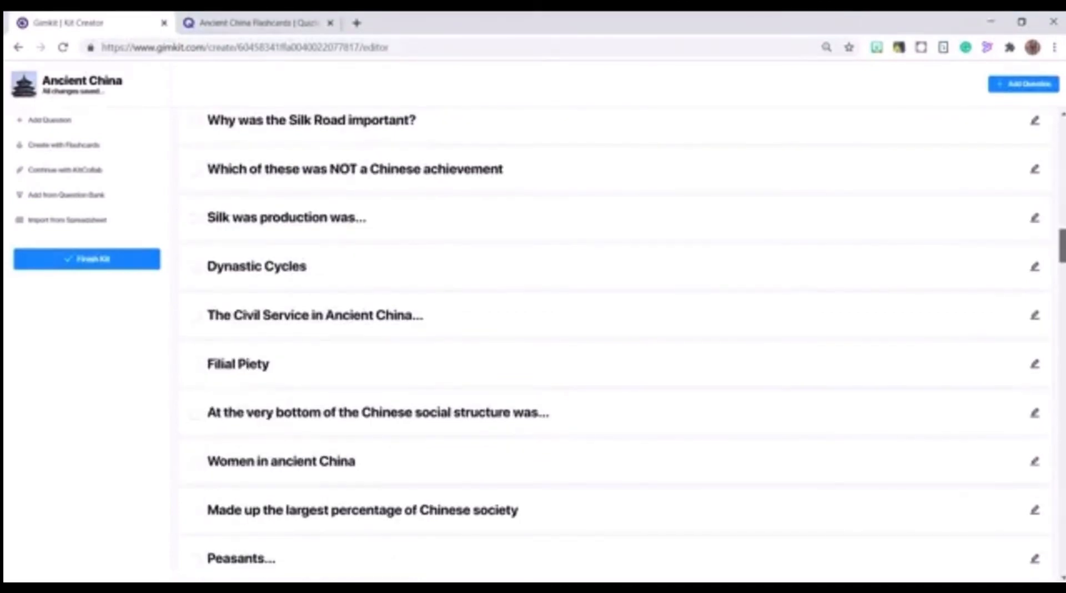
scroll(616, 344, down, 15)
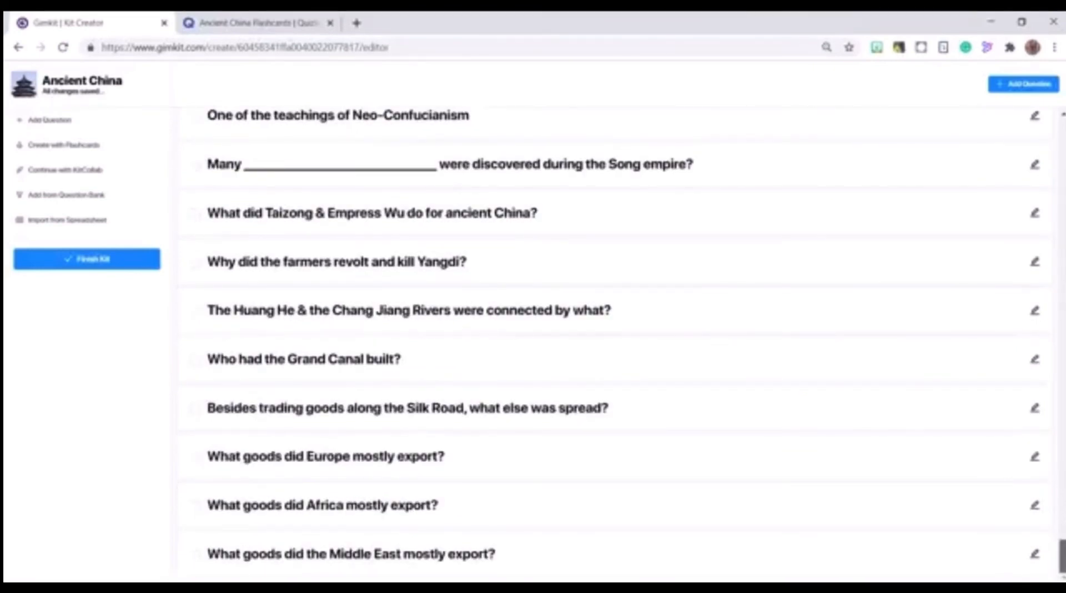
- Finish the kit and open the options of the new Ancient China kit in the kits list
drag(1062, 556, 1063, 136)
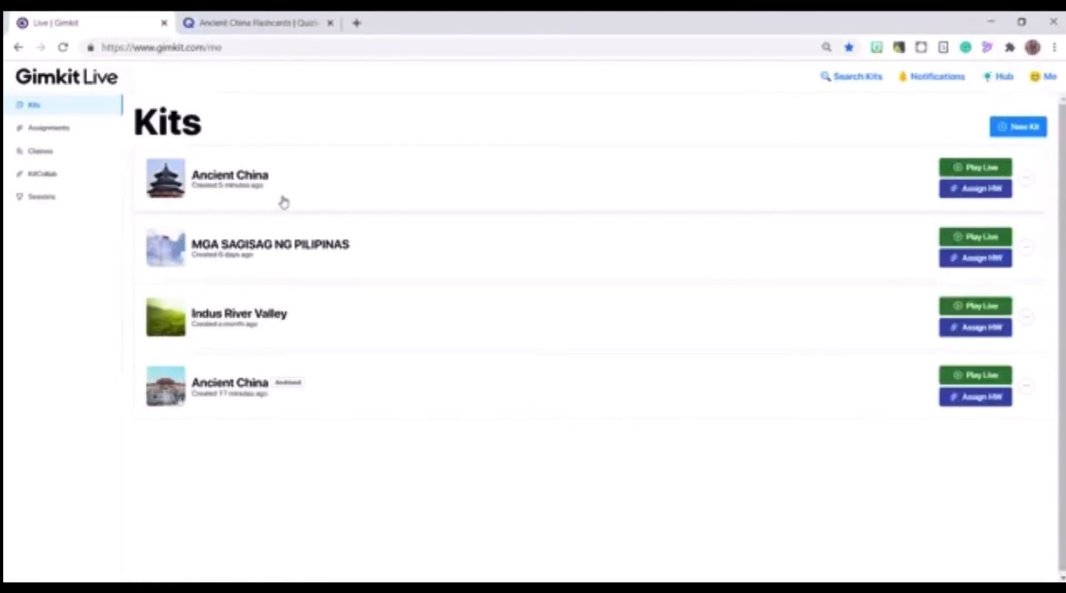
click(1027, 177)
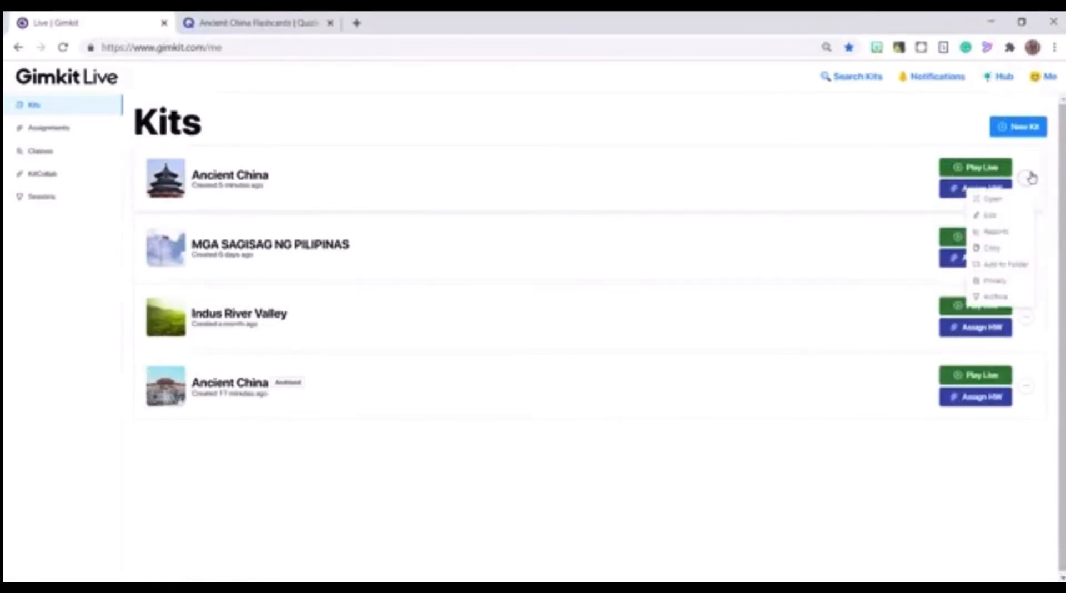